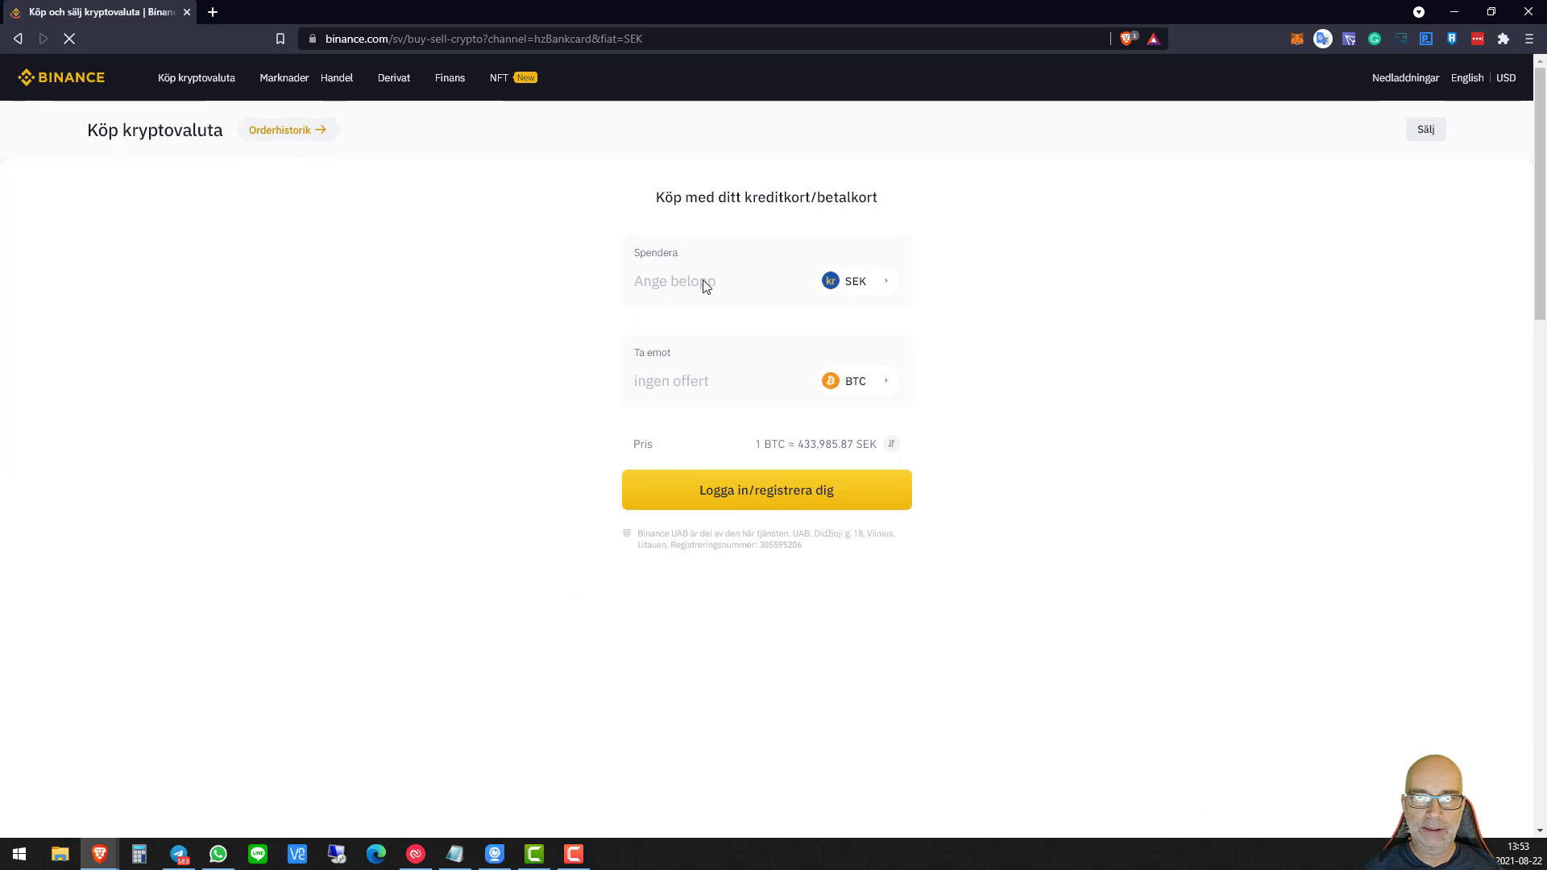
Enter 1000 SEK as the amount to spend on buying BTC with a credit or debit card.
{"action": "left_click", "coordinate": [719, 285]}
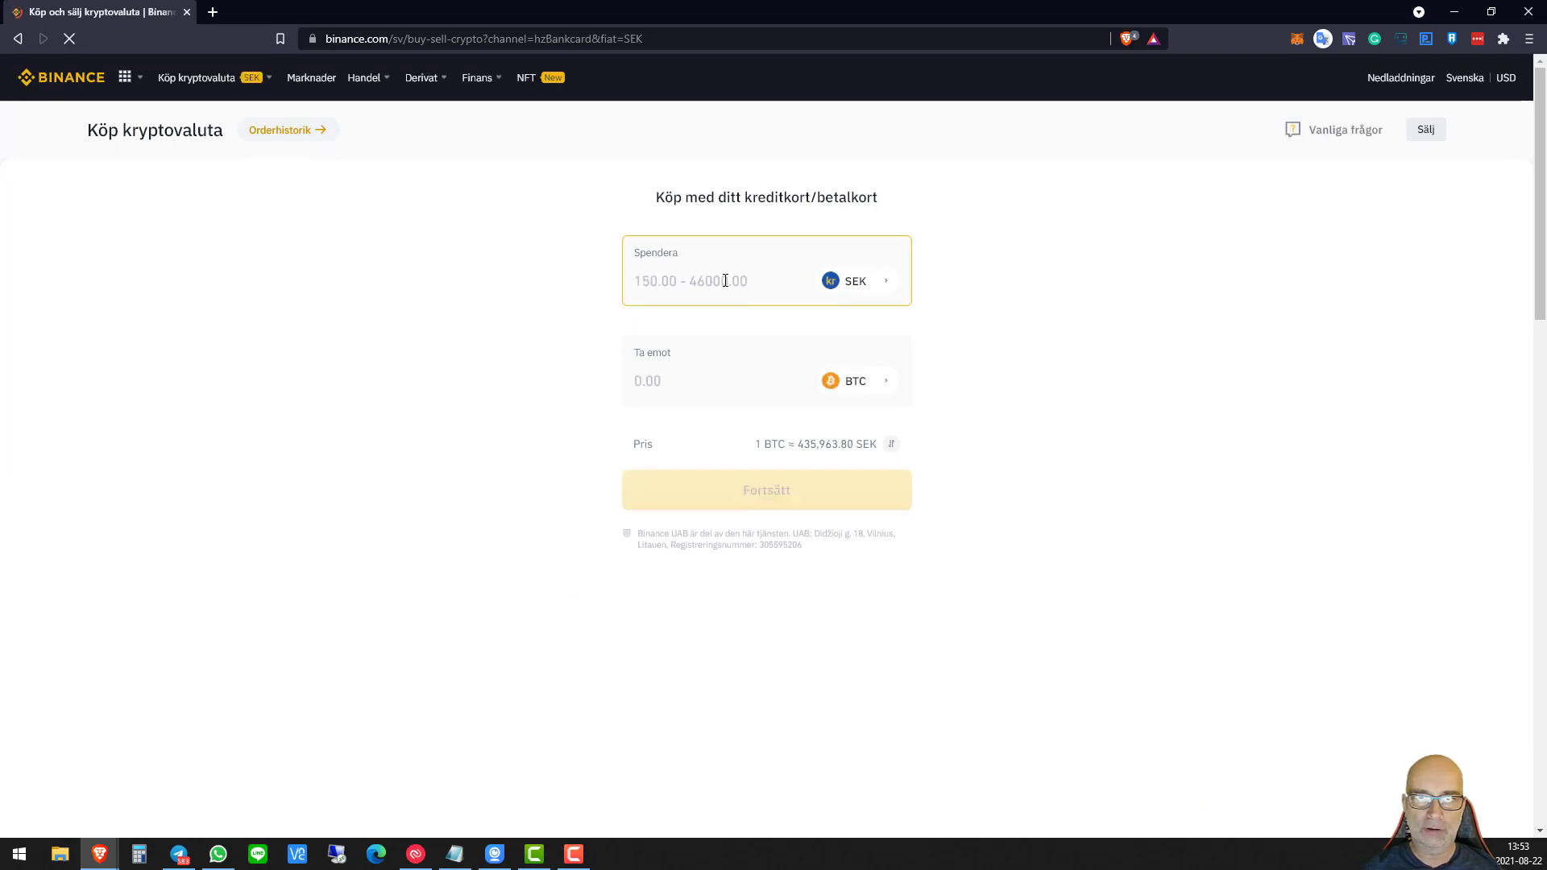
{"action": "type", "text": "1000"}
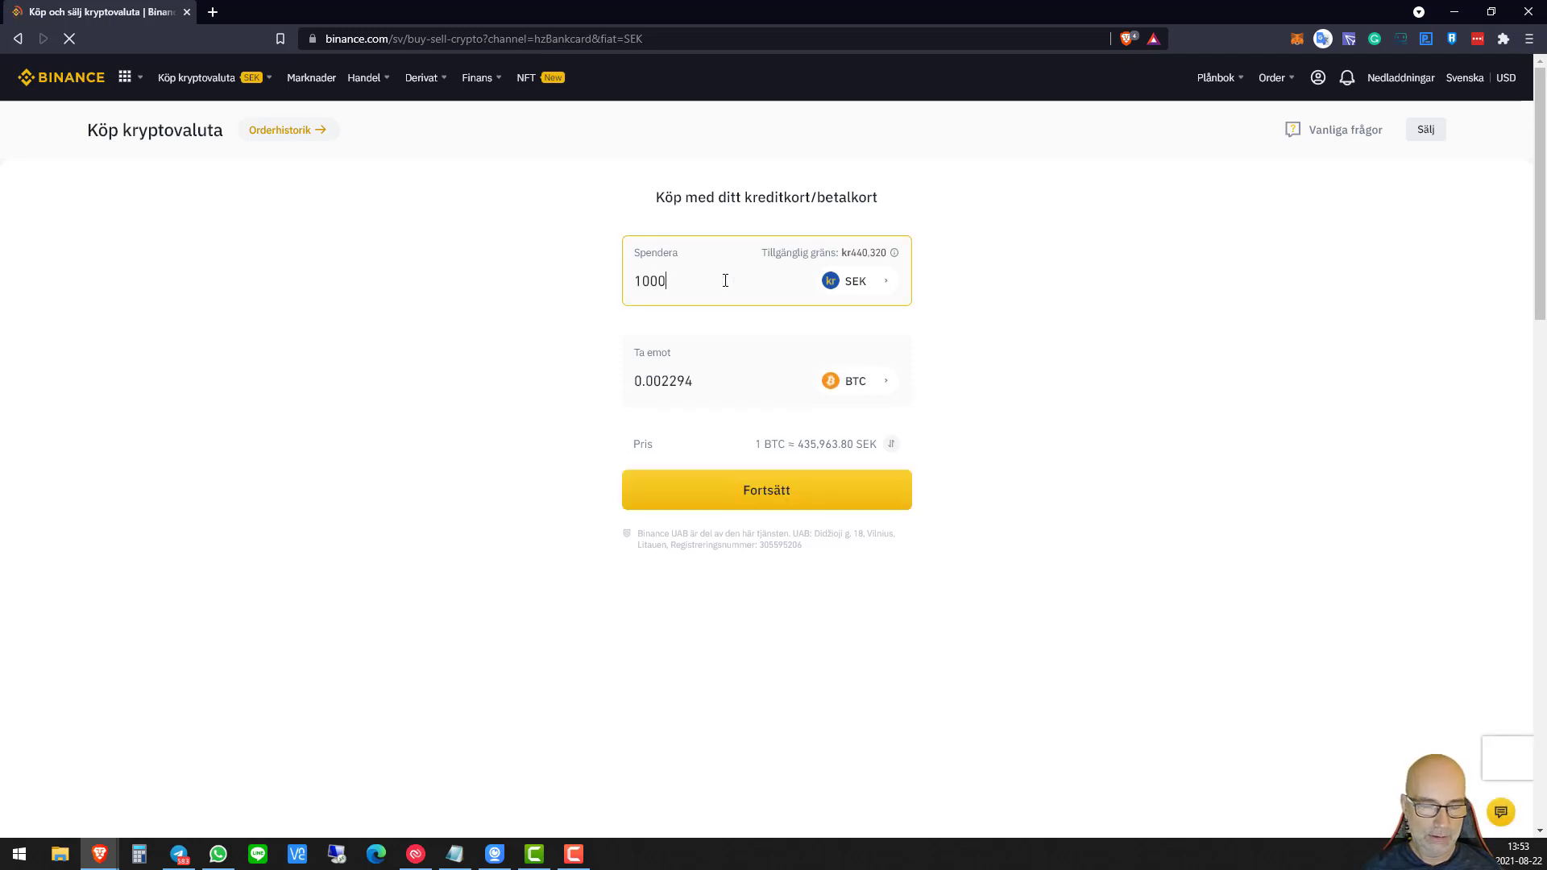
{"action": "key", "text": "Tab"}
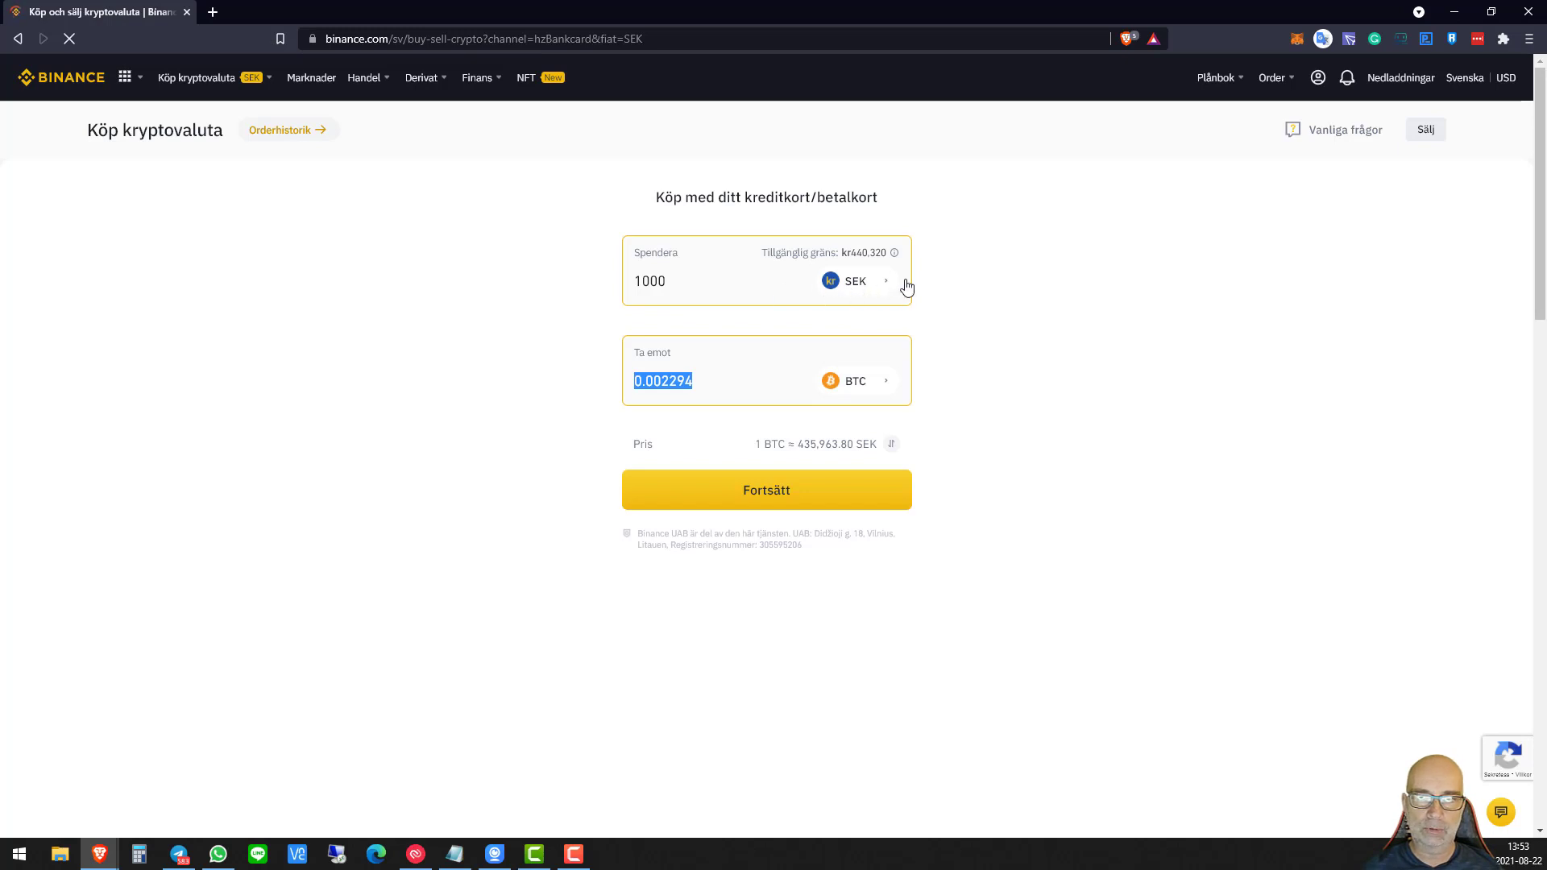
View the list of selectable payment currencies and close it with SEK still chosen.
{"action": "left_click", "coordinate": [887, 284]}
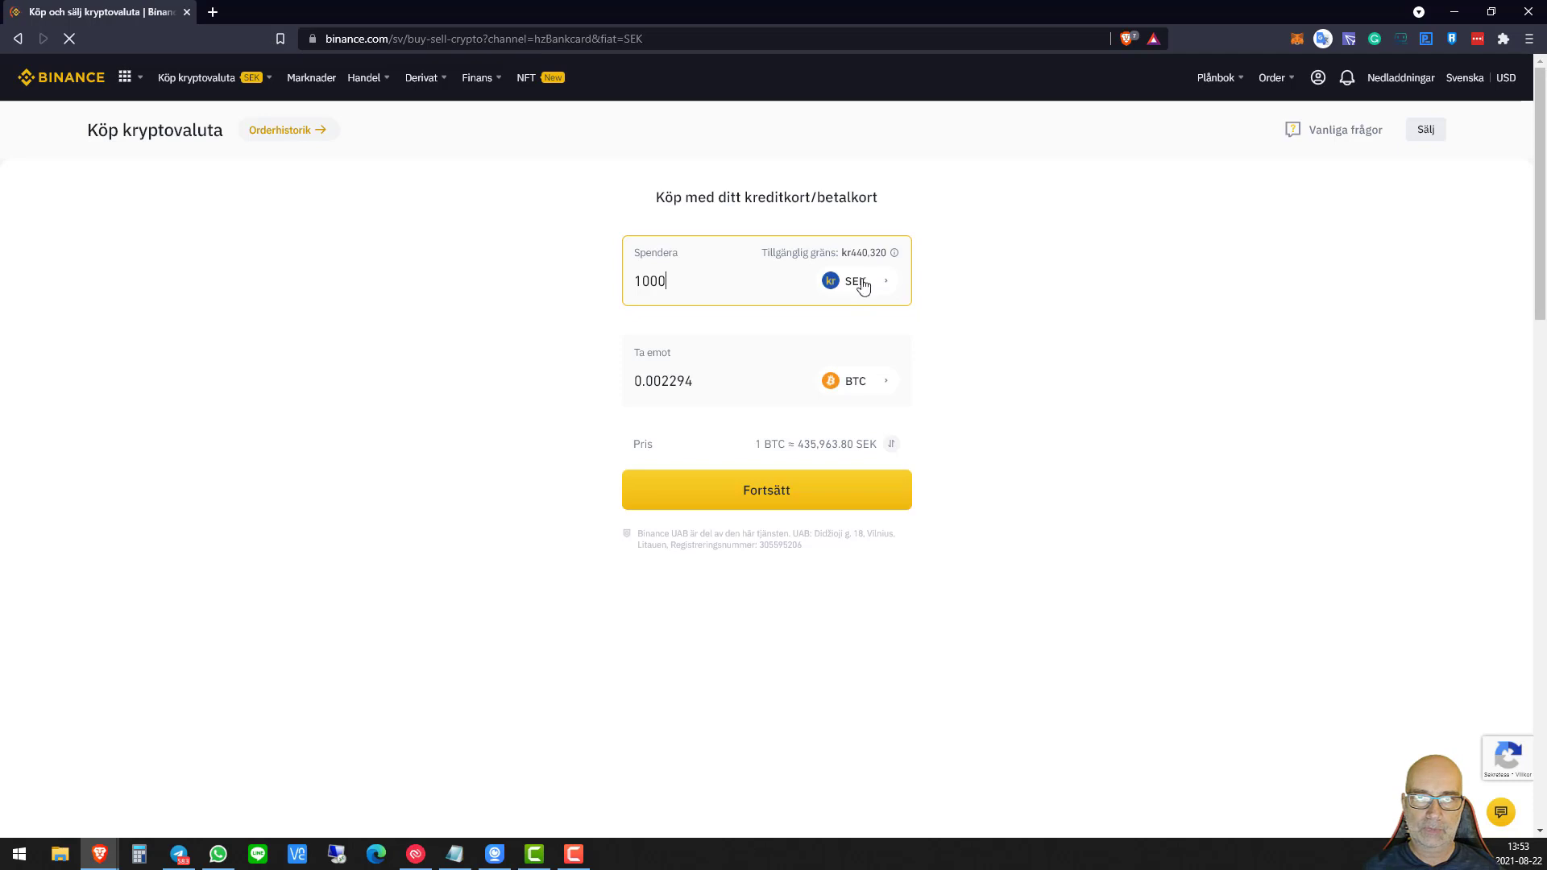
{"action": "left_click", "coordinate": [897, 288]}
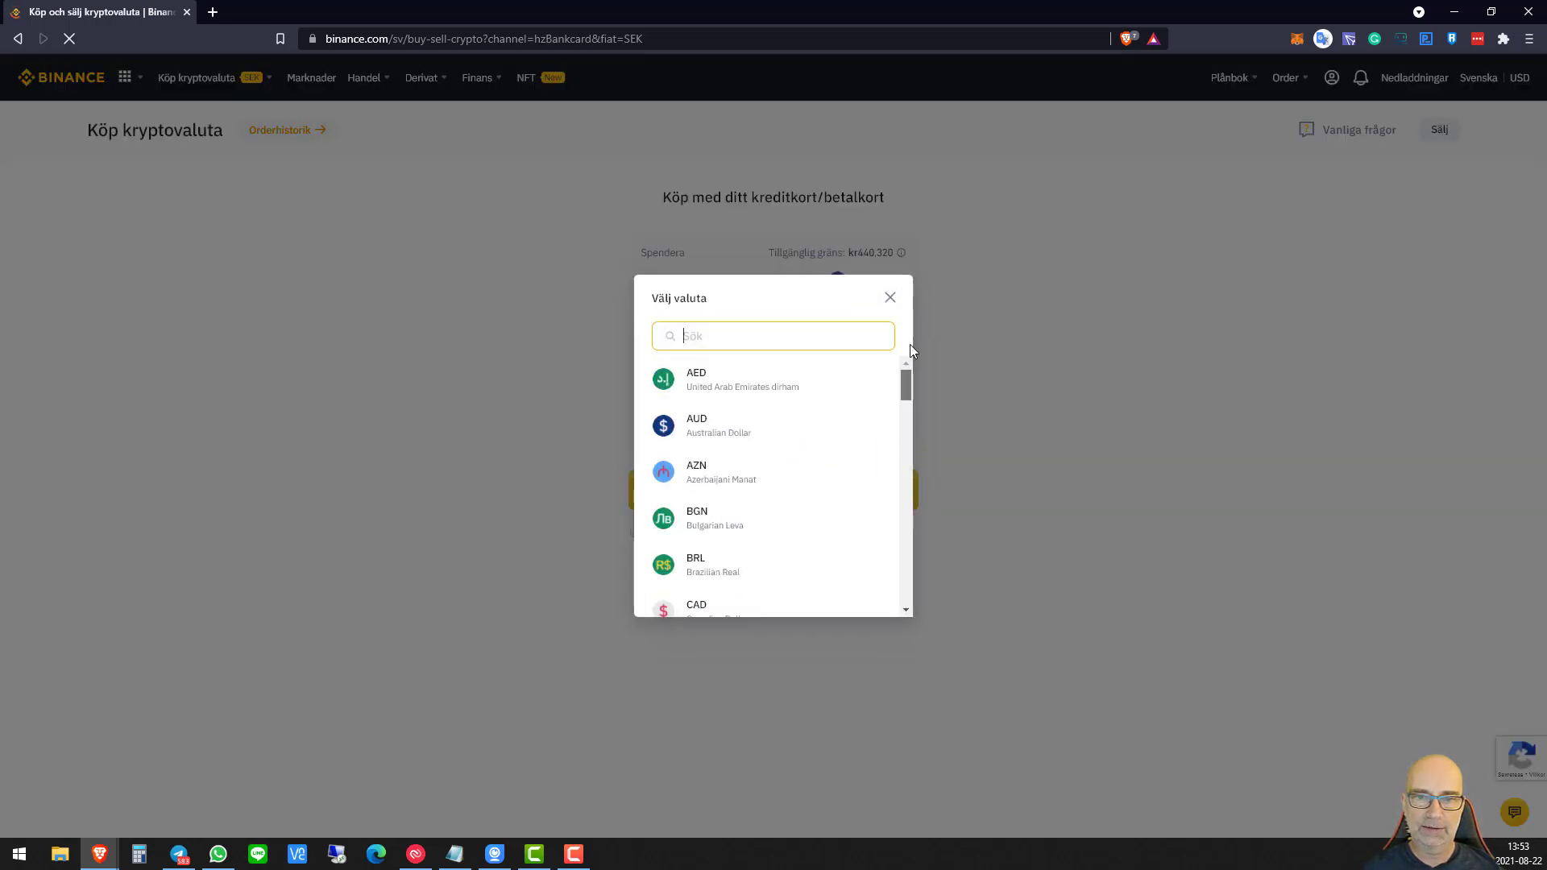
{"action": "left_click", "coordinate": [891, 300]}
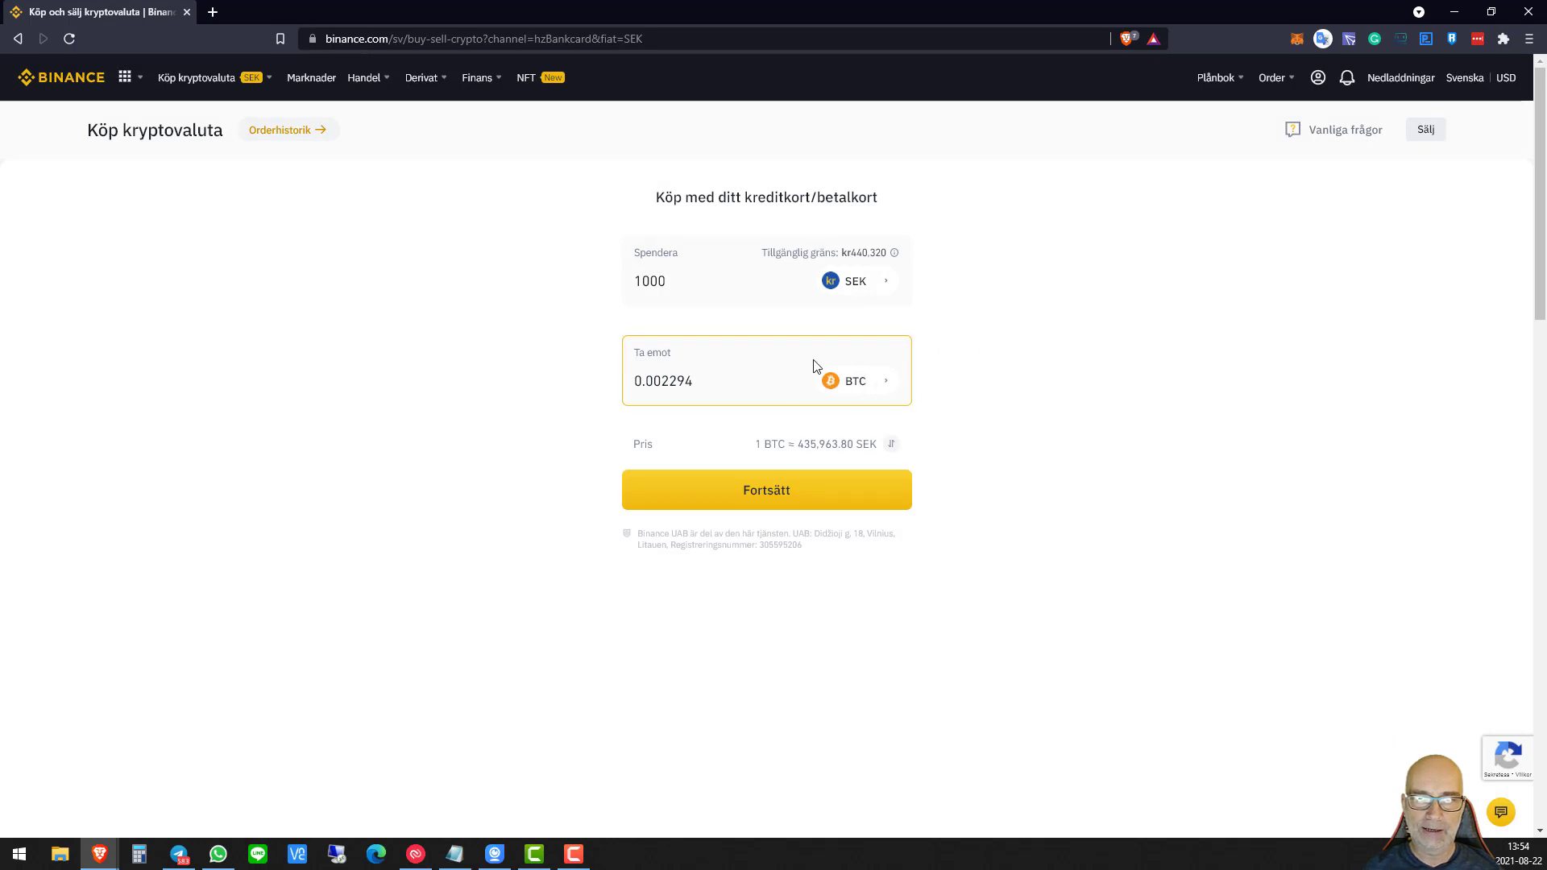
Look through the cryptocurrencies available for card purchase and close the list with BTC still chosen.
{"action": "left_click", "coordinate": [875, 388]}
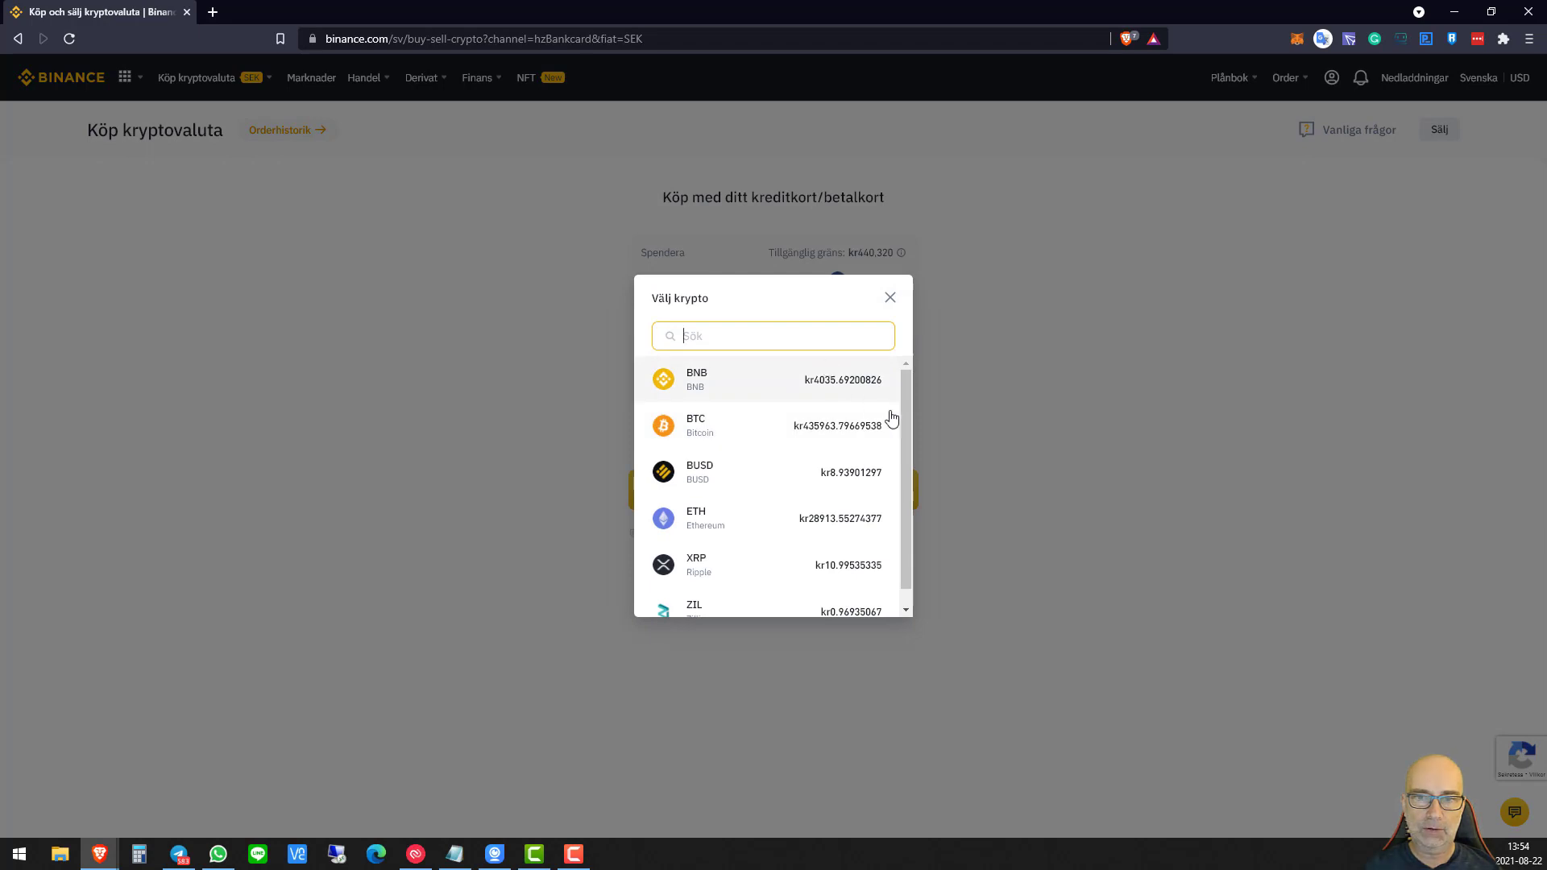
{"action": "scroll", "coordinate": [909, 428], "scroll_direction": "down", "scroll_amount": 1}
{"action": "left_click_drag", "start_coordinate": [909, 427], "coordinate": [907, 380]}
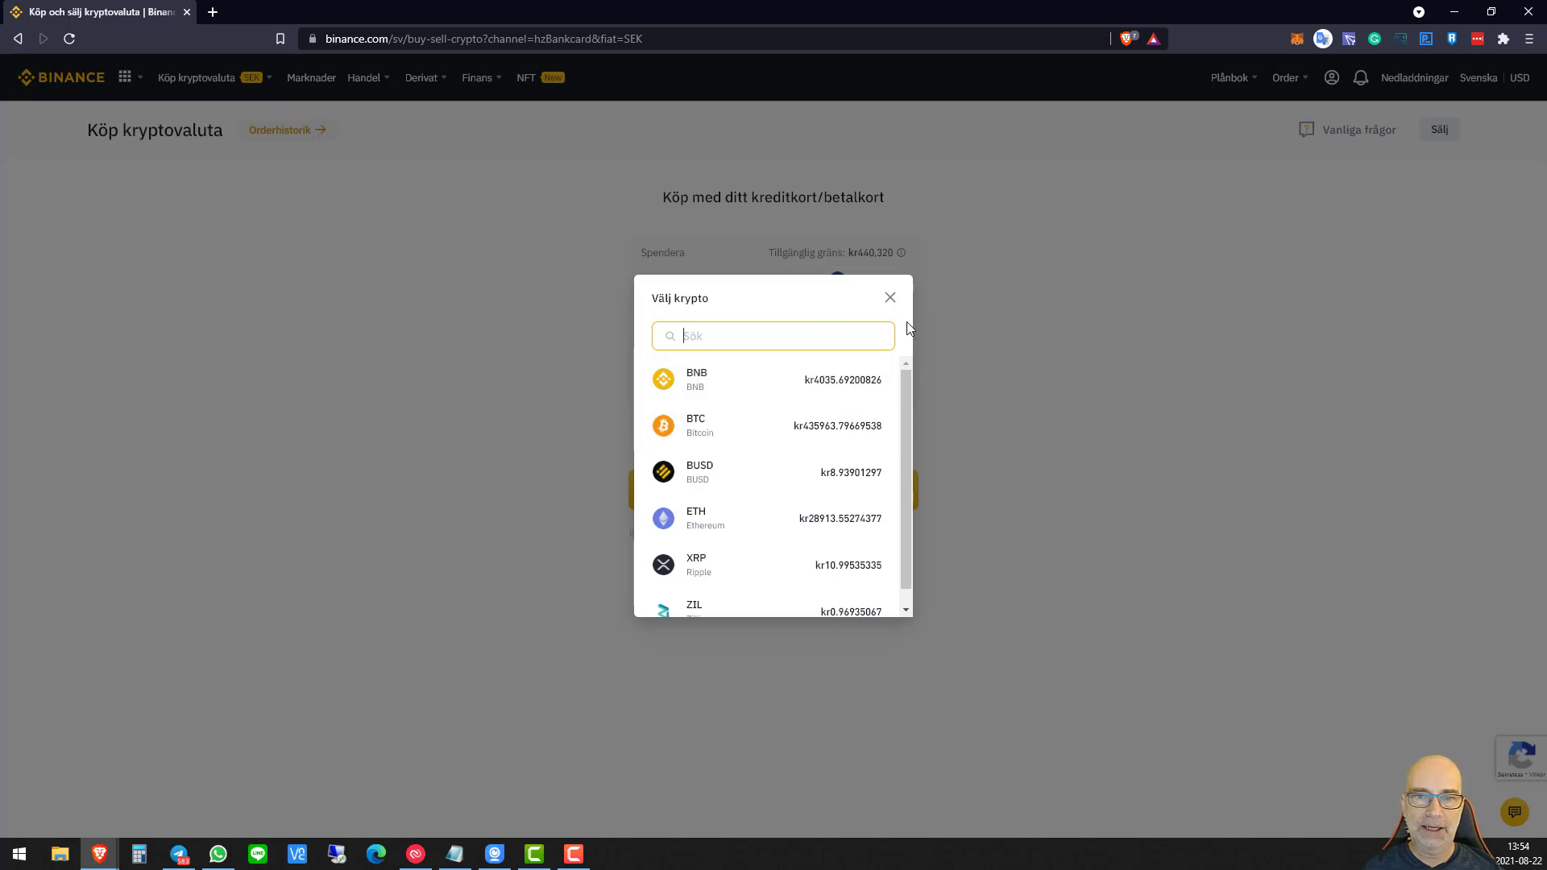
{"action": "left_click", "coordinate": [891, 298]}
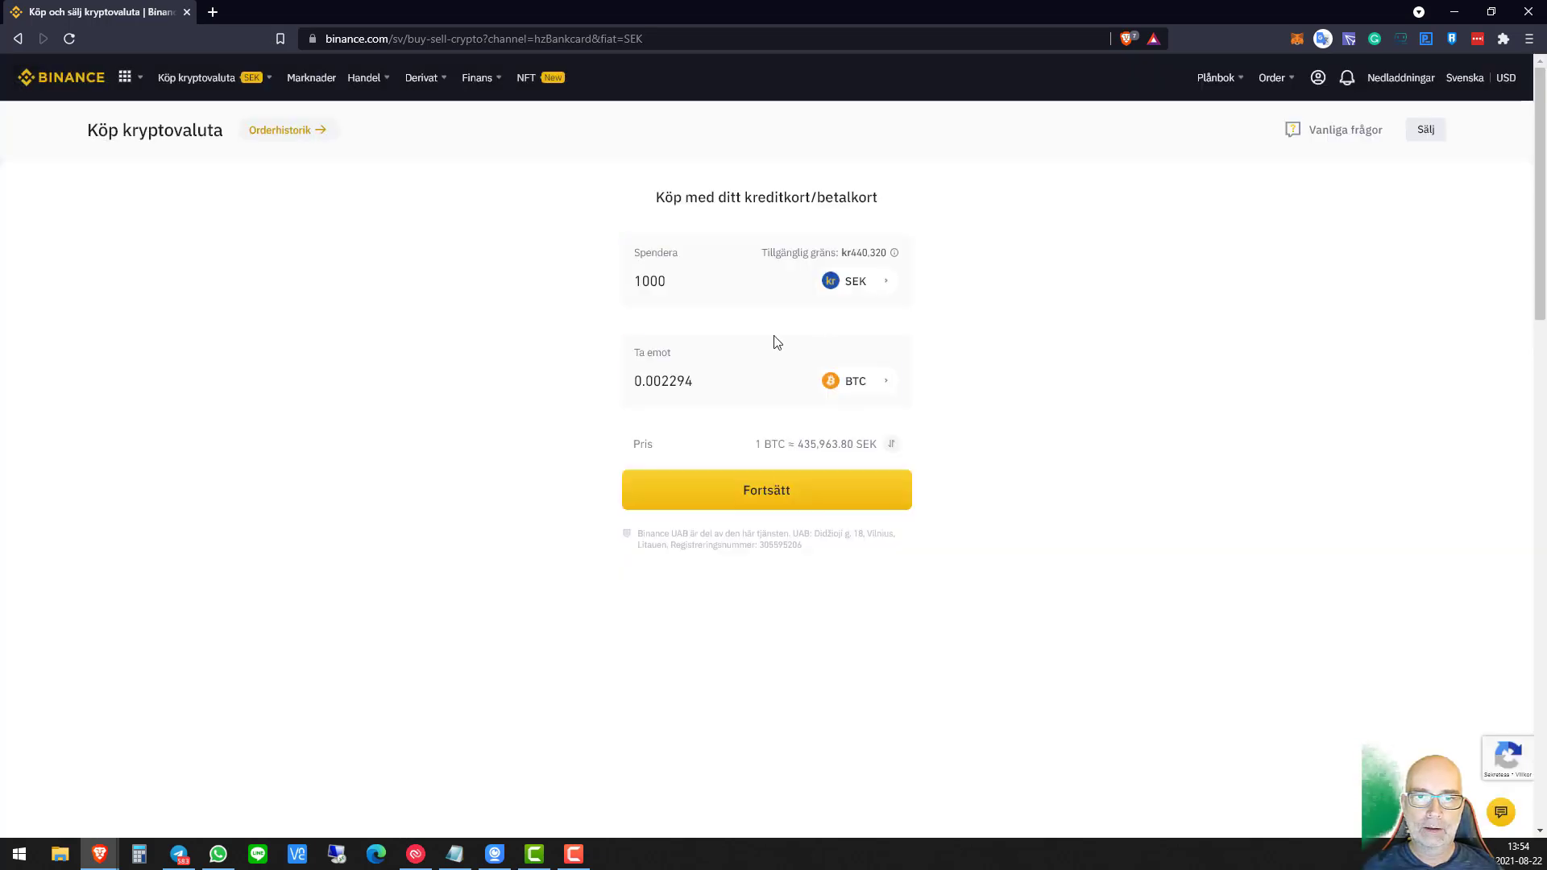
Continue to the card payment page for the BTC purchase, view it, and return to the amount form.
{"action": "left_click", "coordinate": [810, 477]}
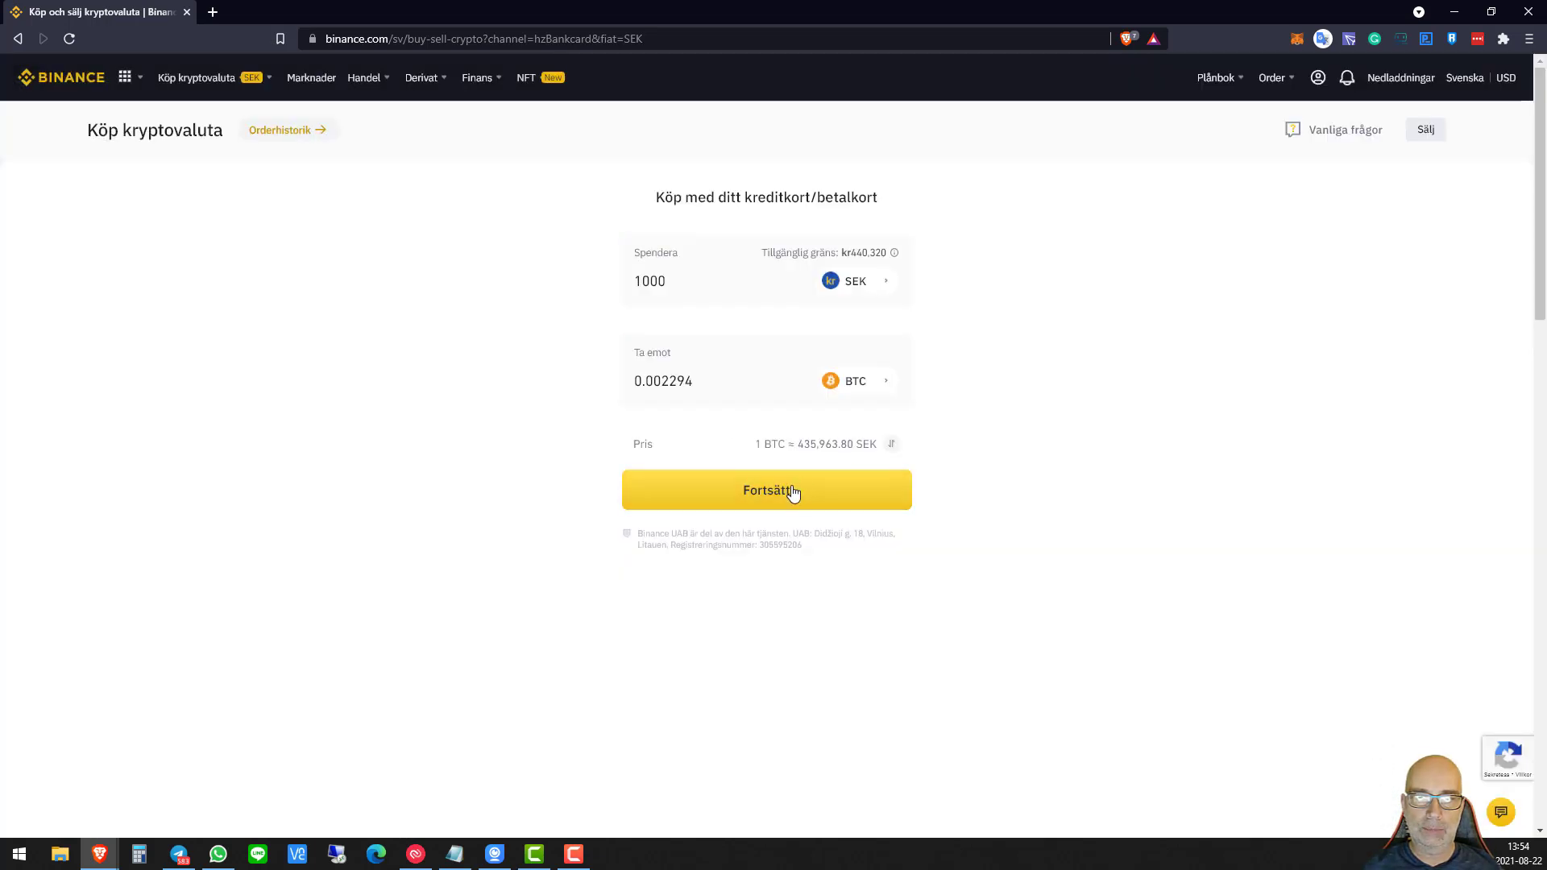
{"action": "left_click", "coordinate": [794, 494]}
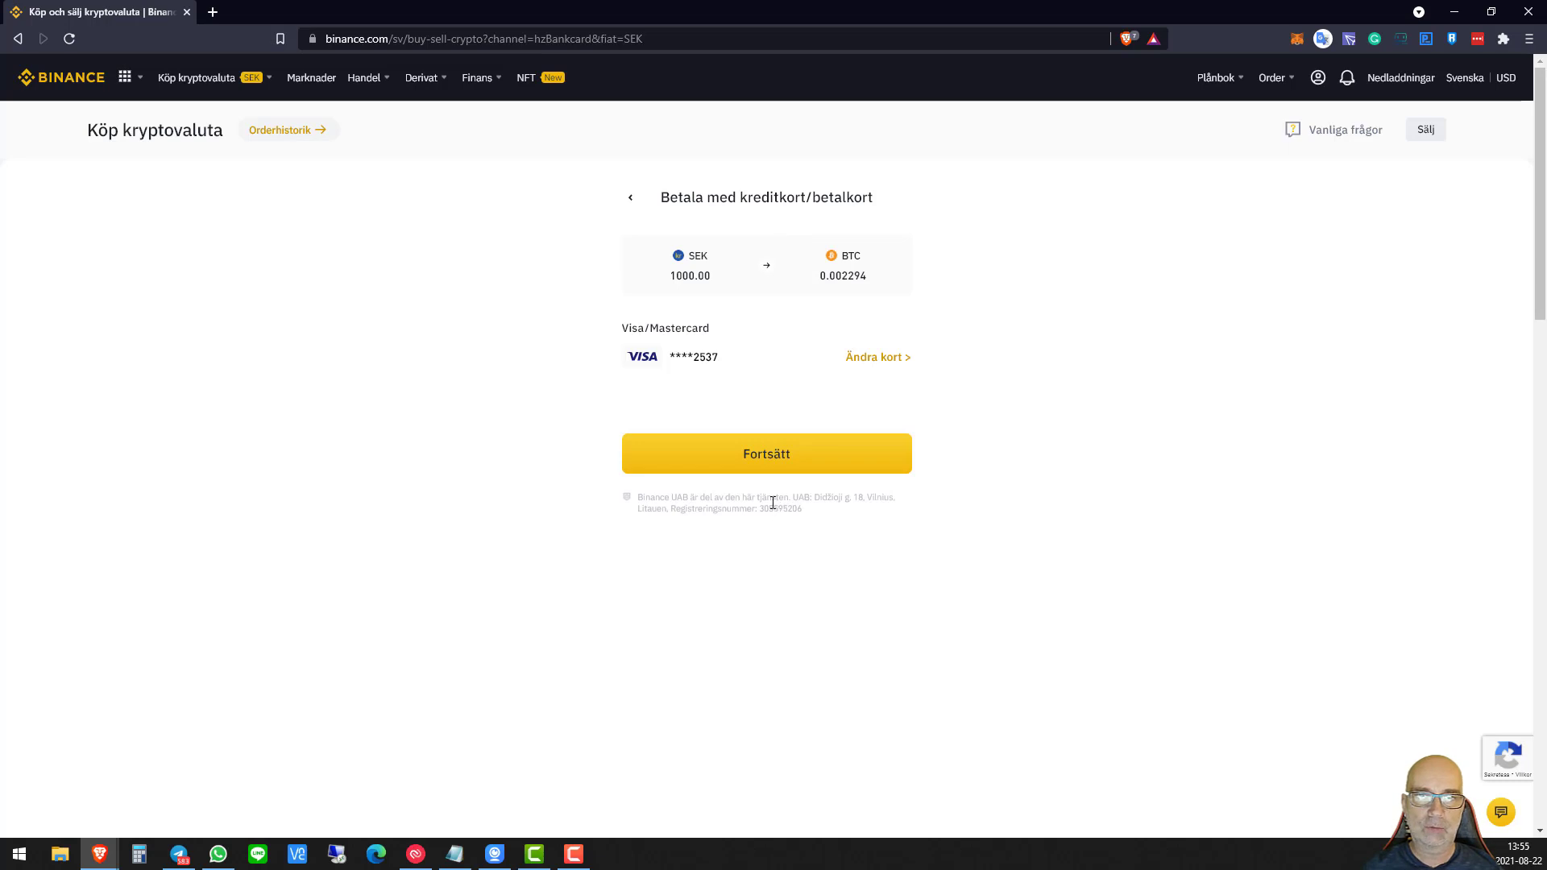
{"action": "left_click", "coordinate": [633, 202]}
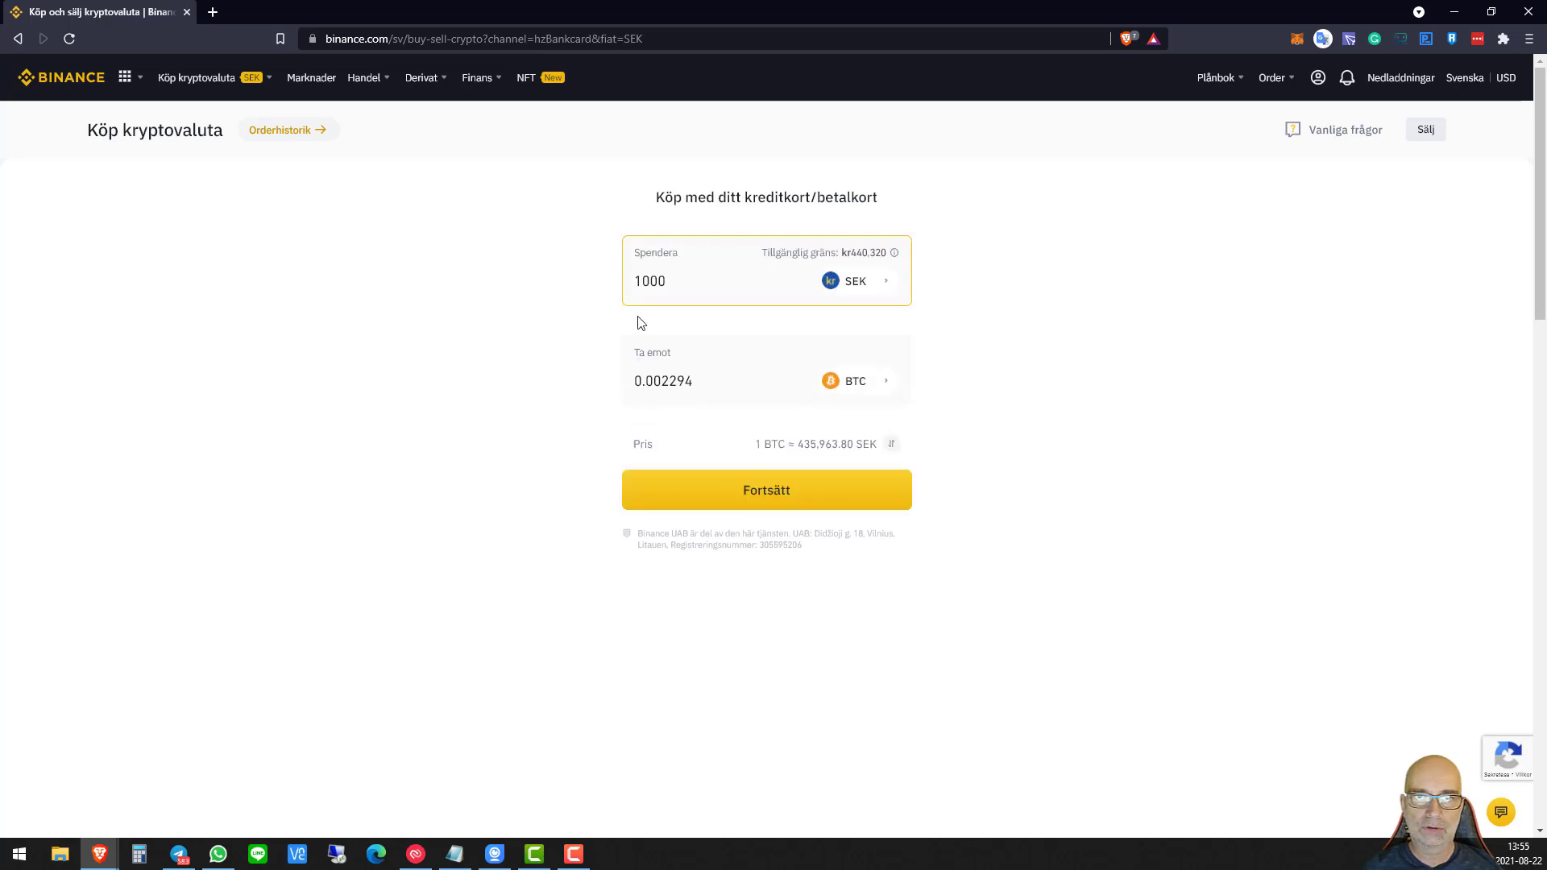
Change the amount of bitcoin to receive to 0.01 BTC.
{"action": "left_click", "coordinate": [679, 380]}
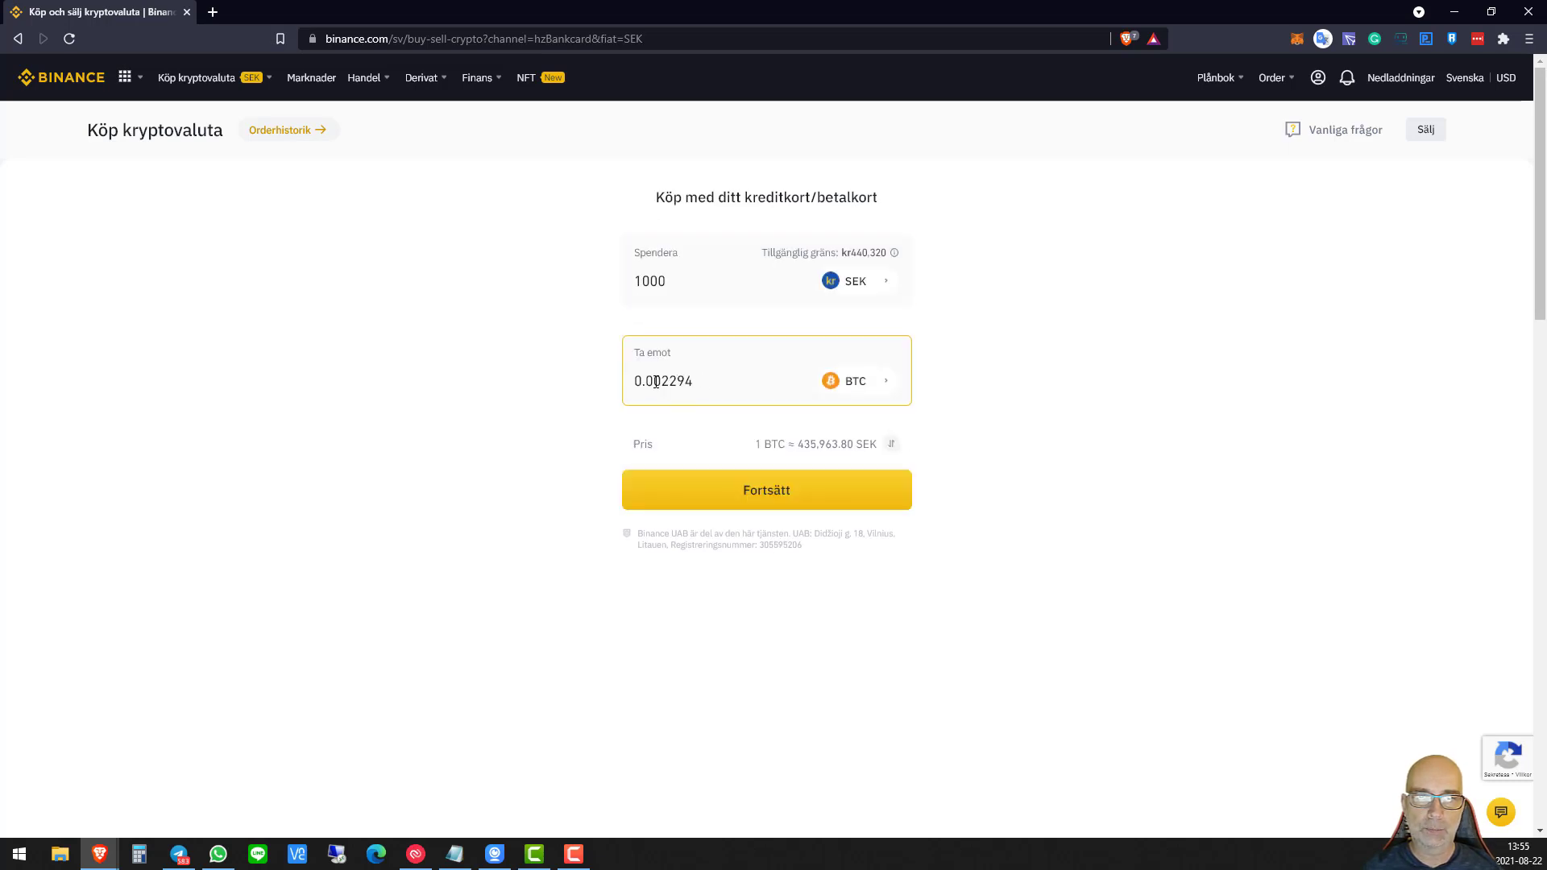
{"action": "left_click_drag", "start_coordinate": [657, 381], "coordinate": [822, 400]}
{"action": "type", "text": "1"}
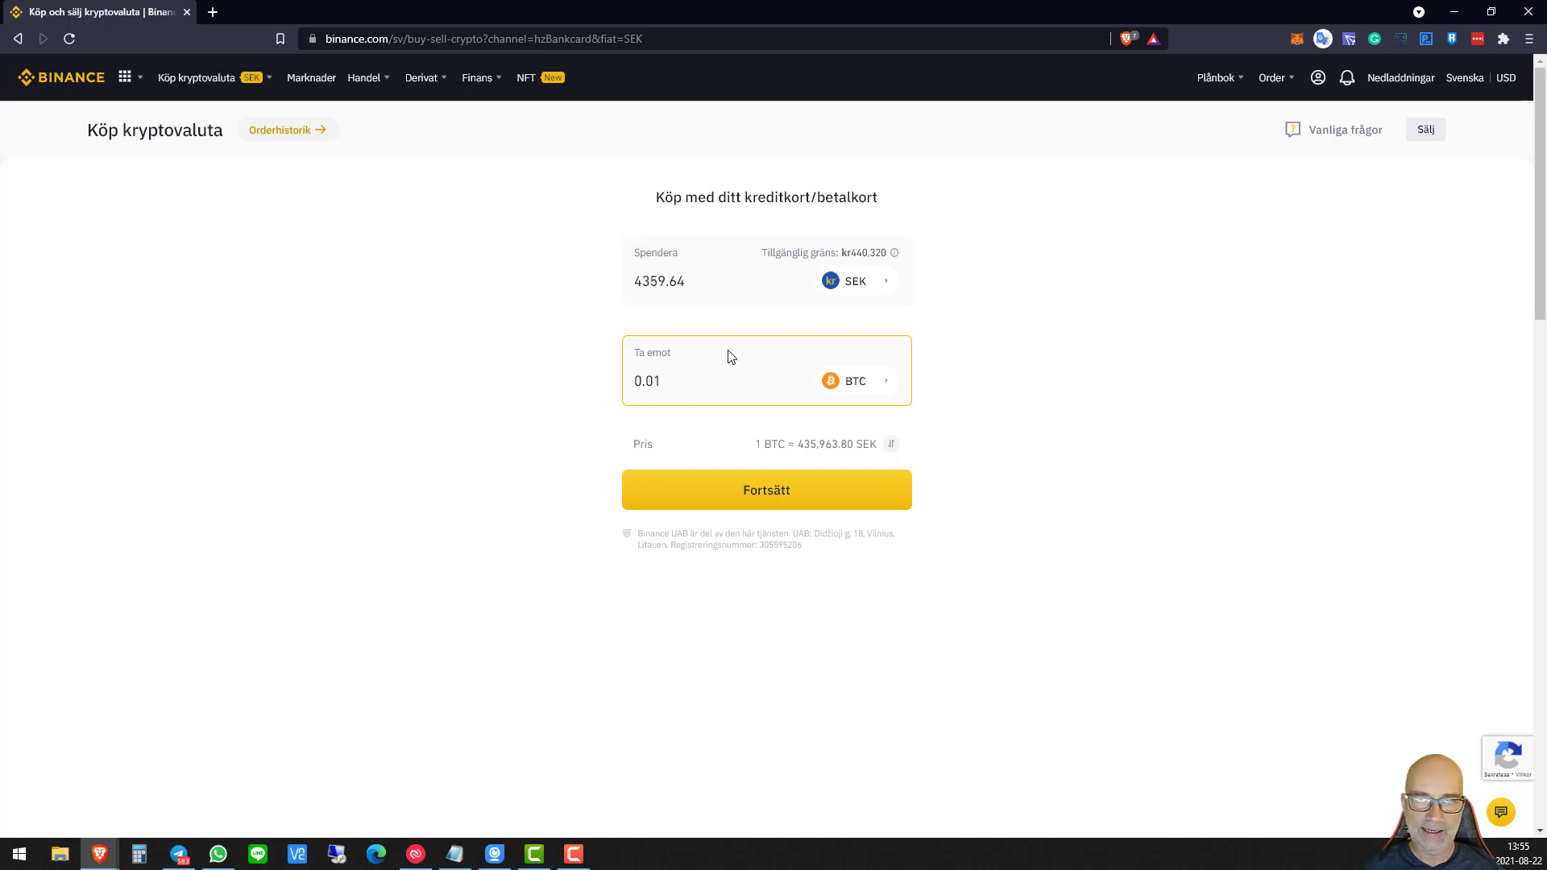
{"action": "left_click", "coordinate": [637, 294]}
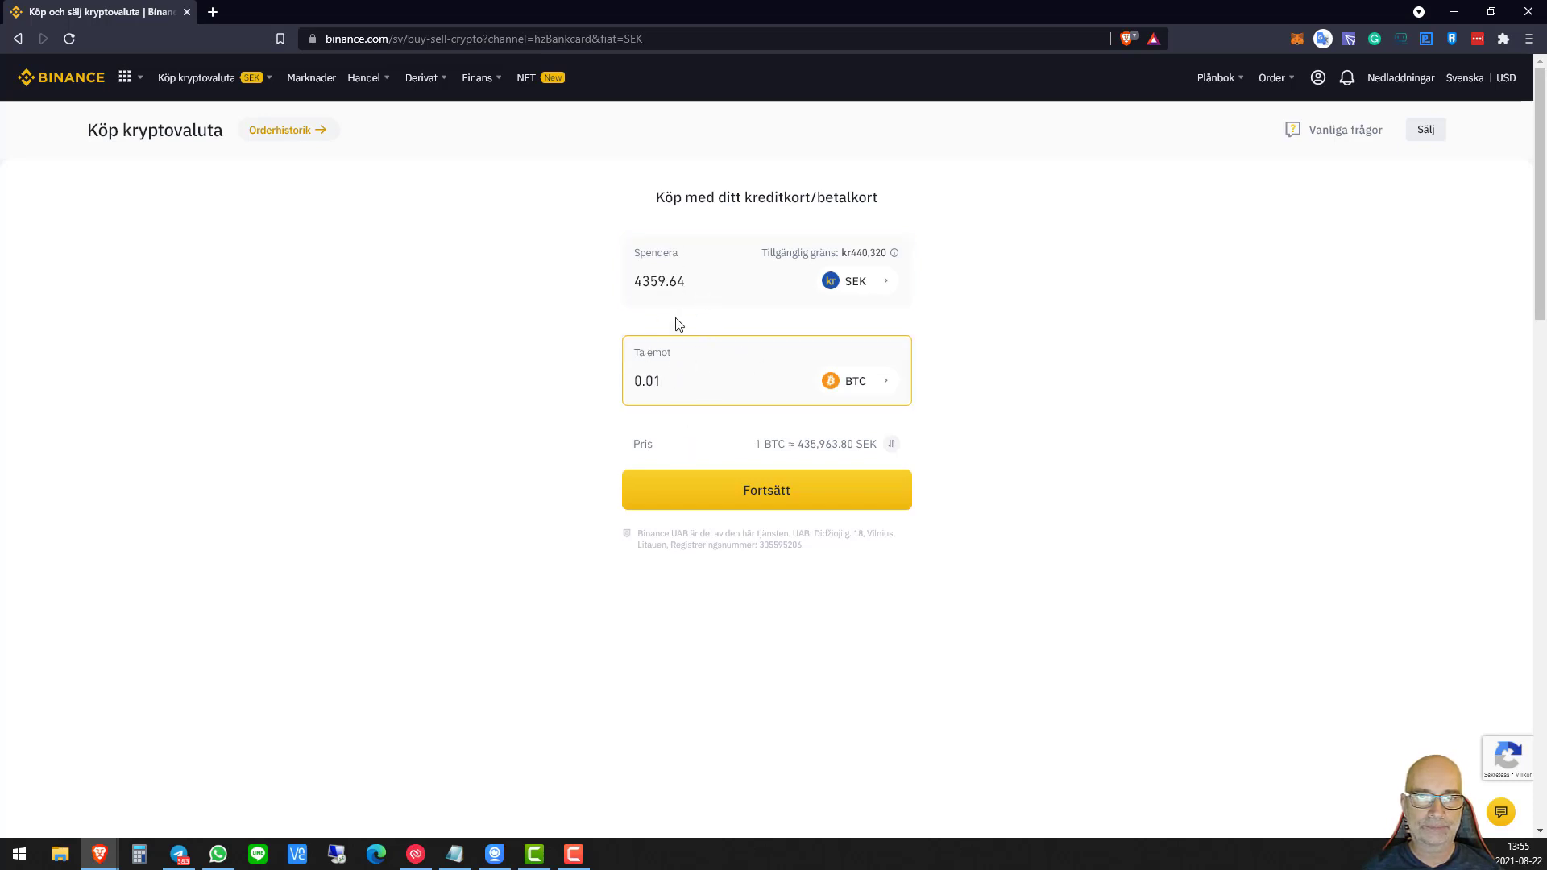
Open P2P trading and review the EUR buy offers for USDT, BTC and BUSD.
{"action": "mouse_move", "coordinate": [249, 80]}
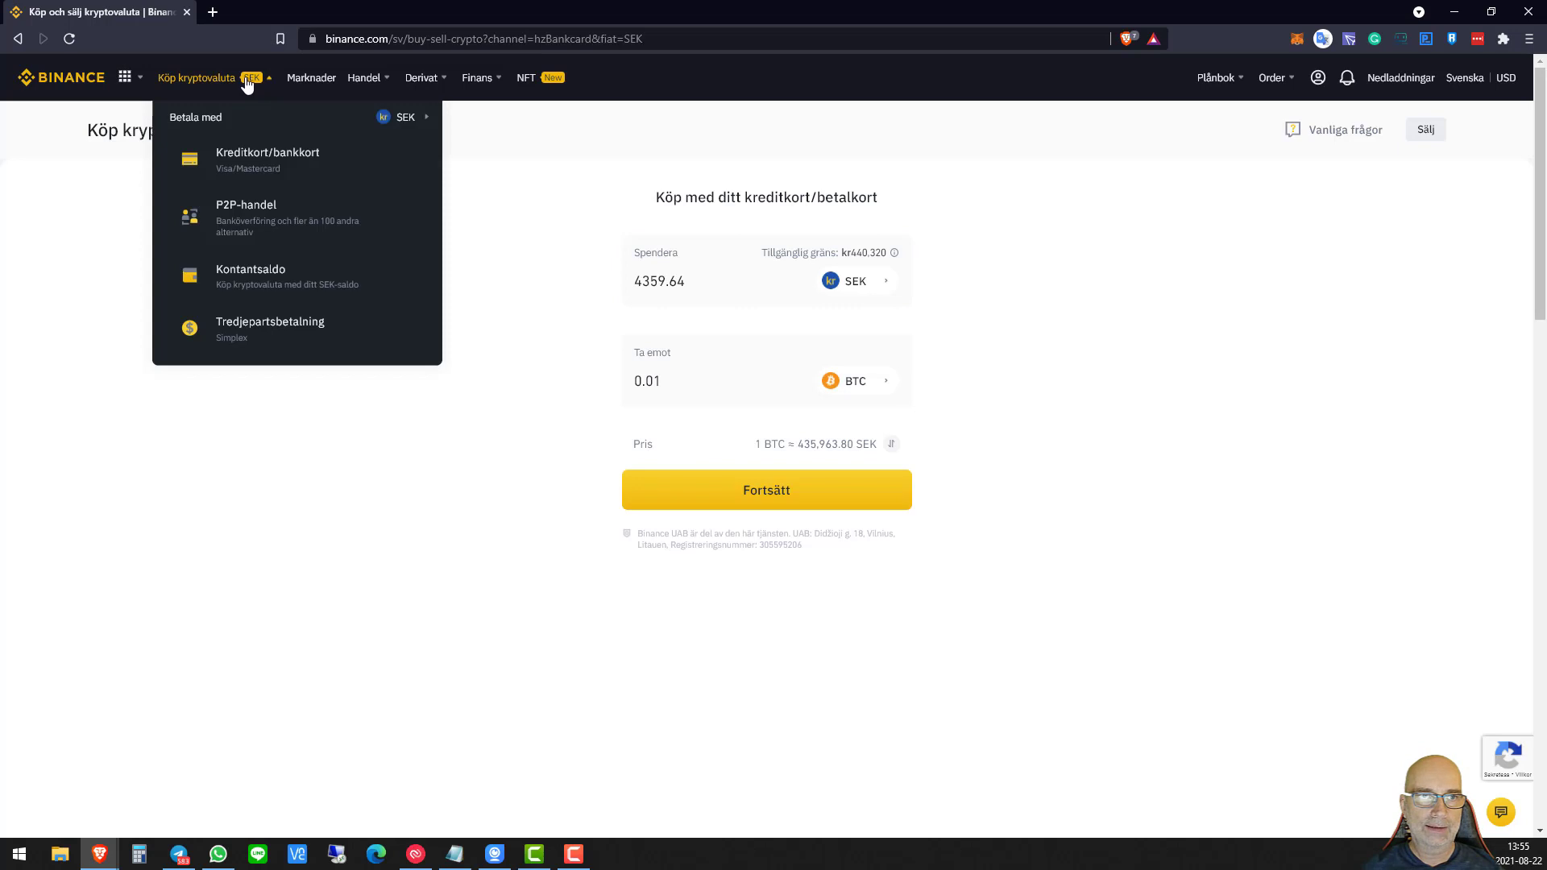
{"action": "left_click", "coordinate": [258, 223]}
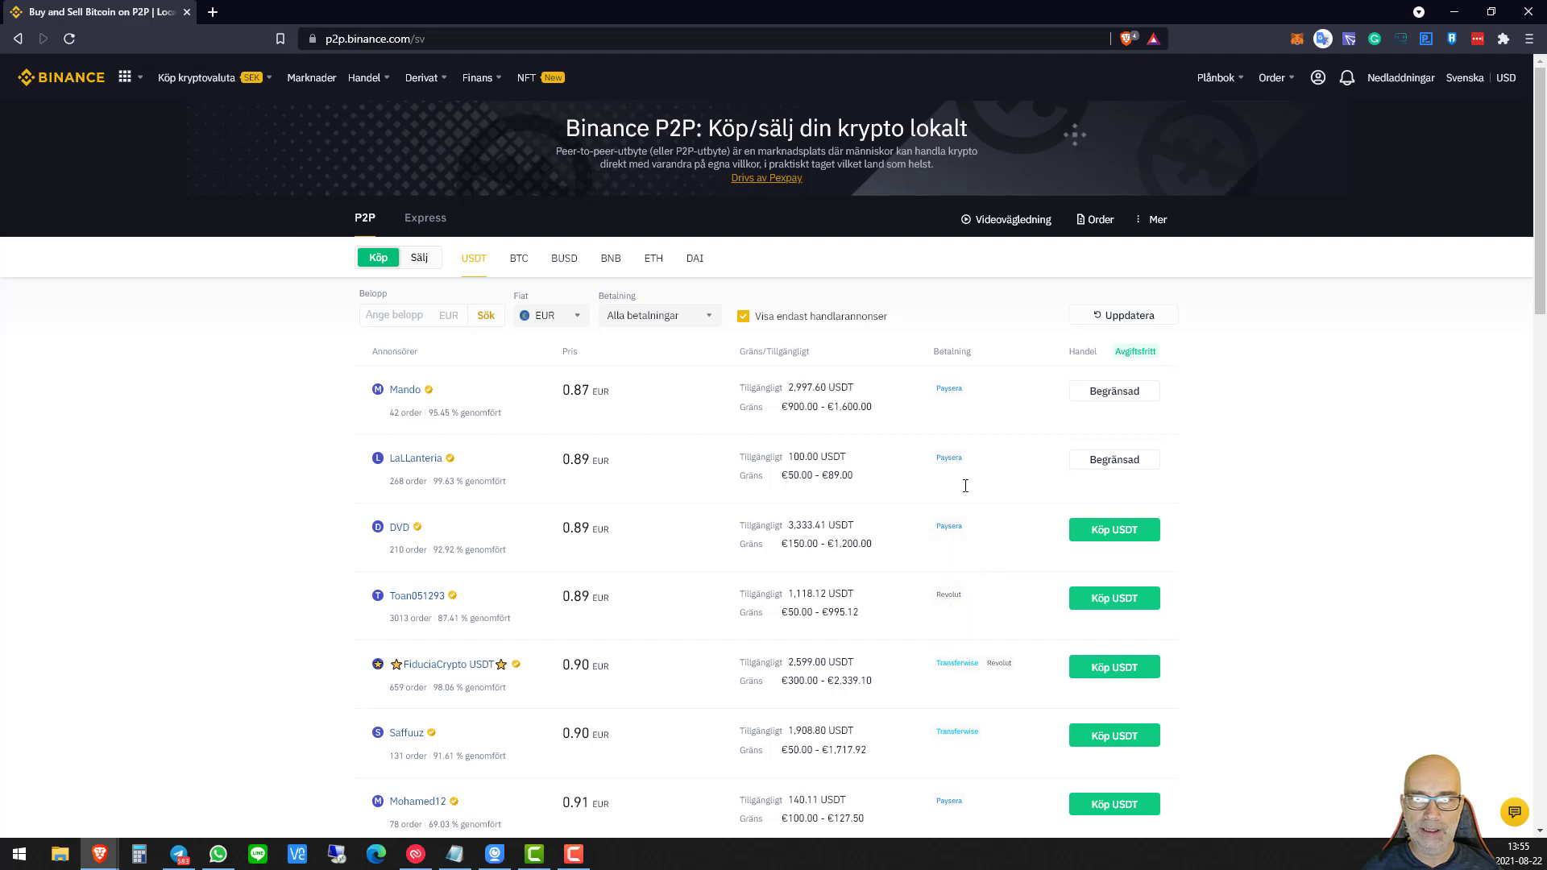
{"action": "scroll", "coordinate": [966, 399], "scroll_direction": "down", "scroll_amount": 1}
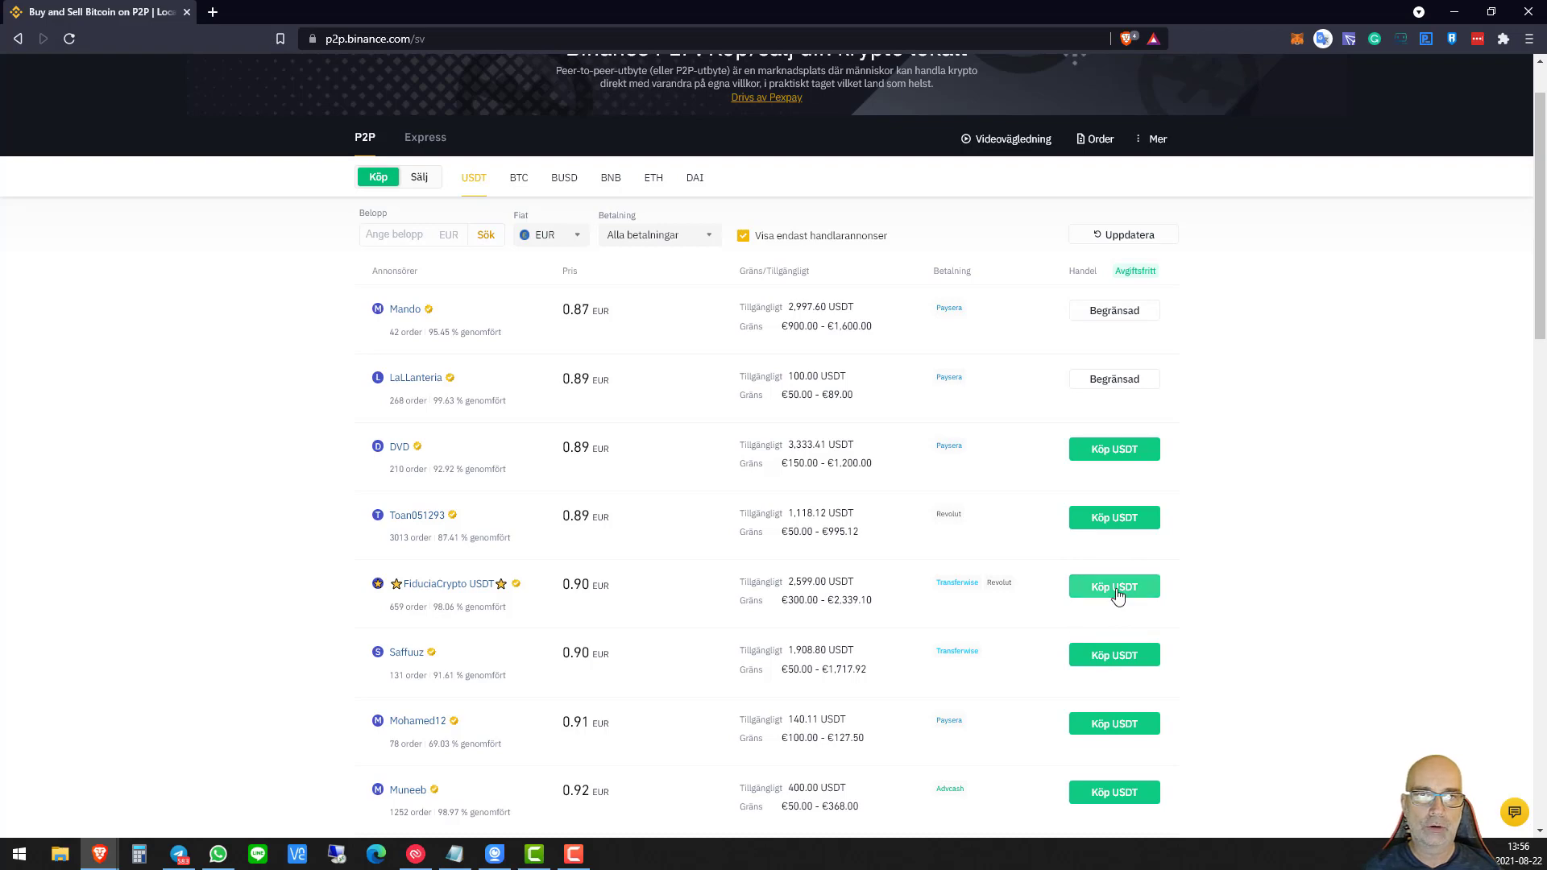
{"action": "scroll", "coordinate": [993, 531], "scroll_direction": "down", "scroll_amount": 3}
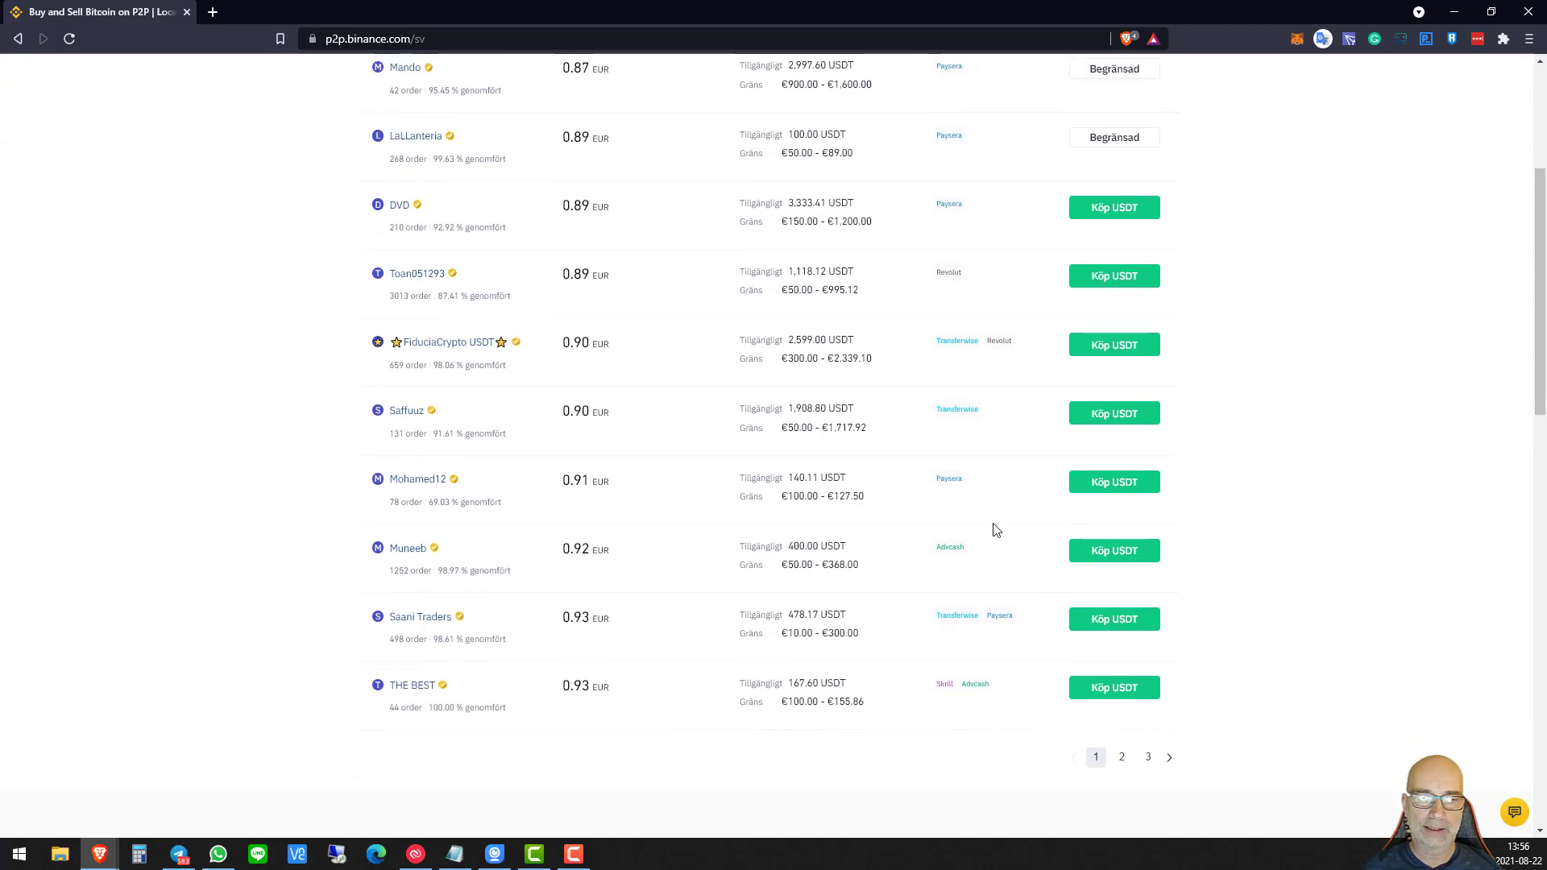
{"action": "scroll", "coordinate": [993, 528], "scroll_direction": "up", "scroll_amount": 4}
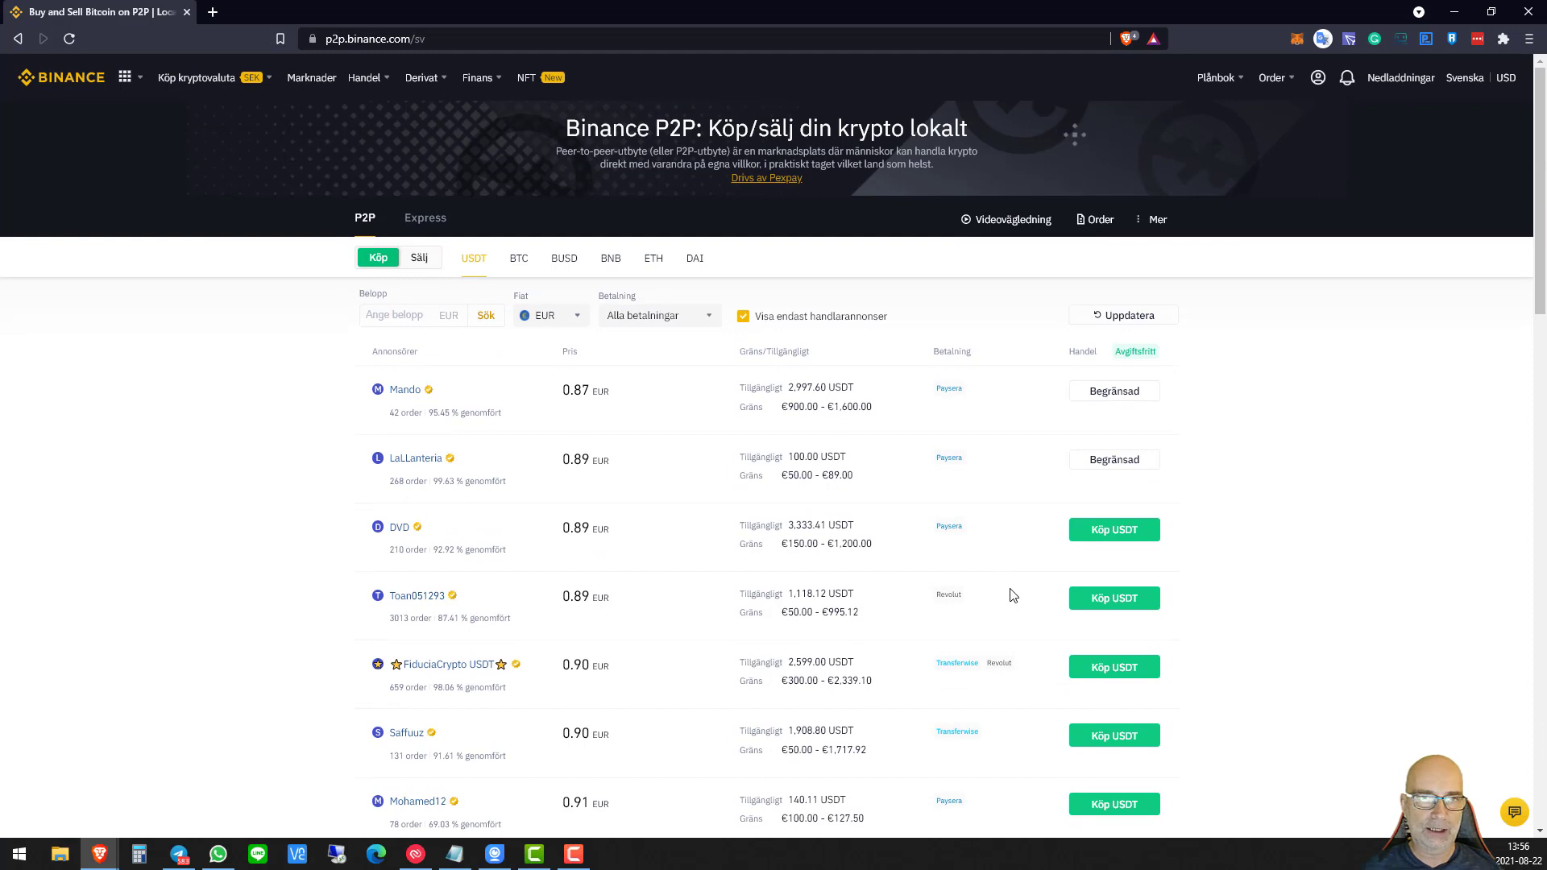
{"action": "left_click", "coordinate": [519, 259]}
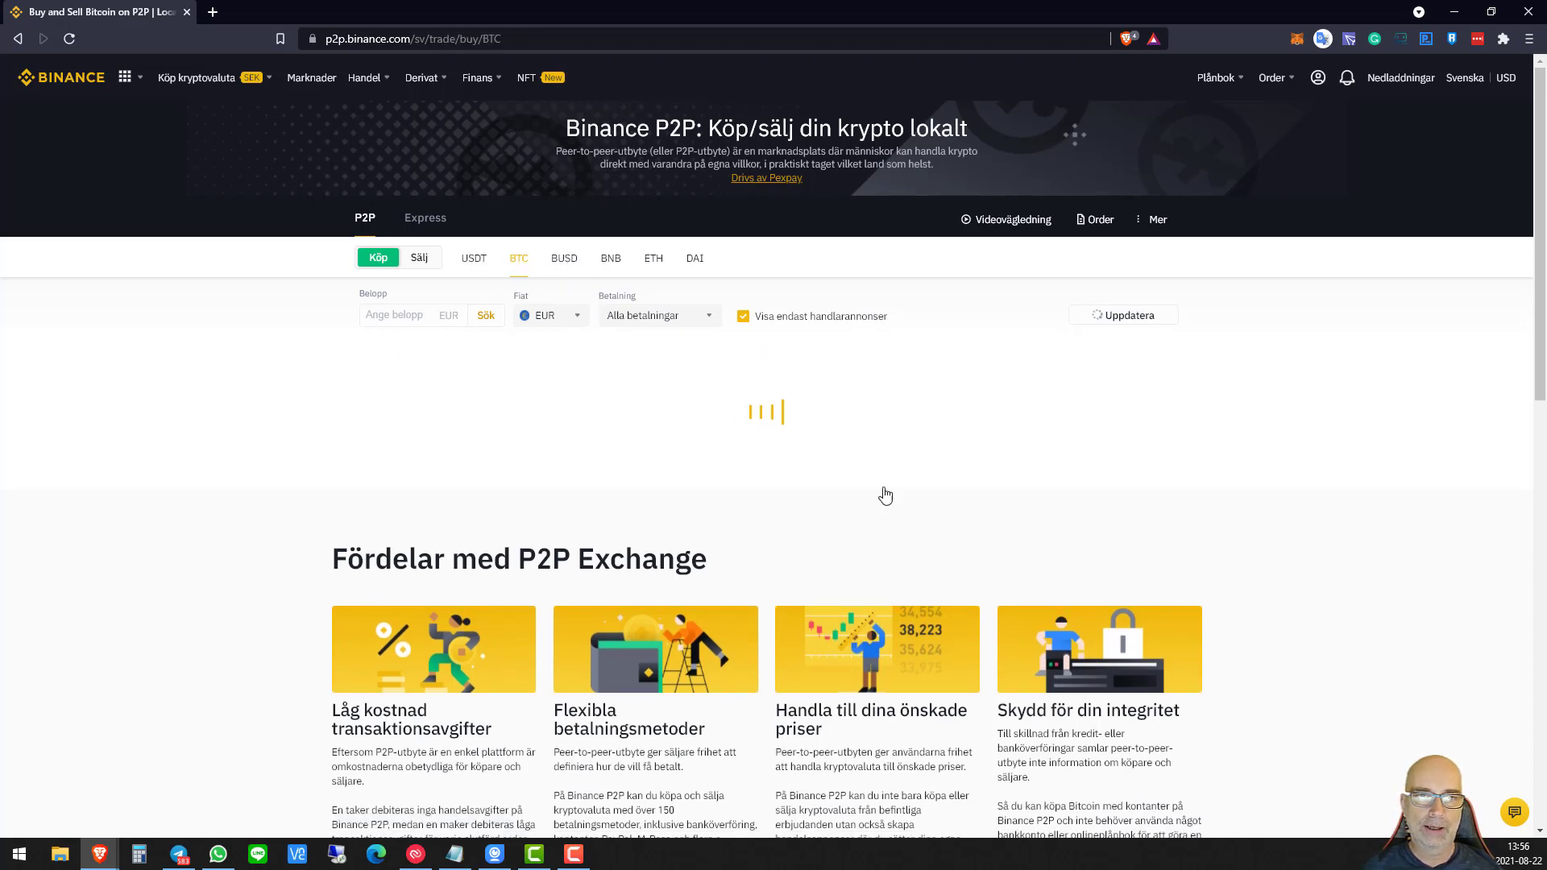
{"action": "left_click", "coordinate": [562, 260]}
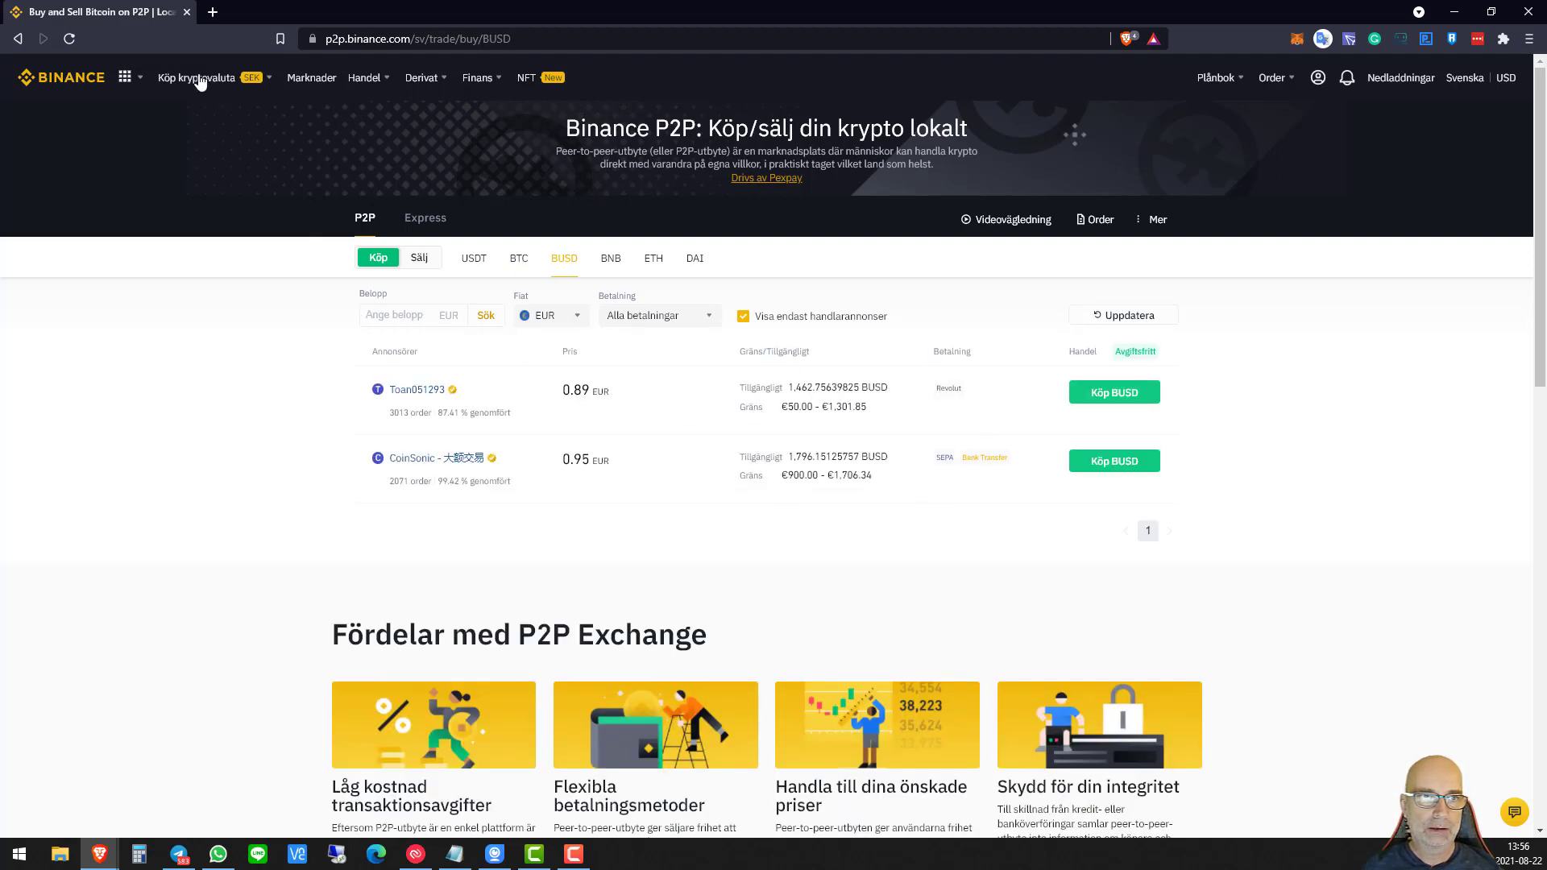
View the purchase page for paying with the SEK cash balance and the one for third-party payment through Simplex.
{"action": "mouse_move", "coordinate": [200, 81]}
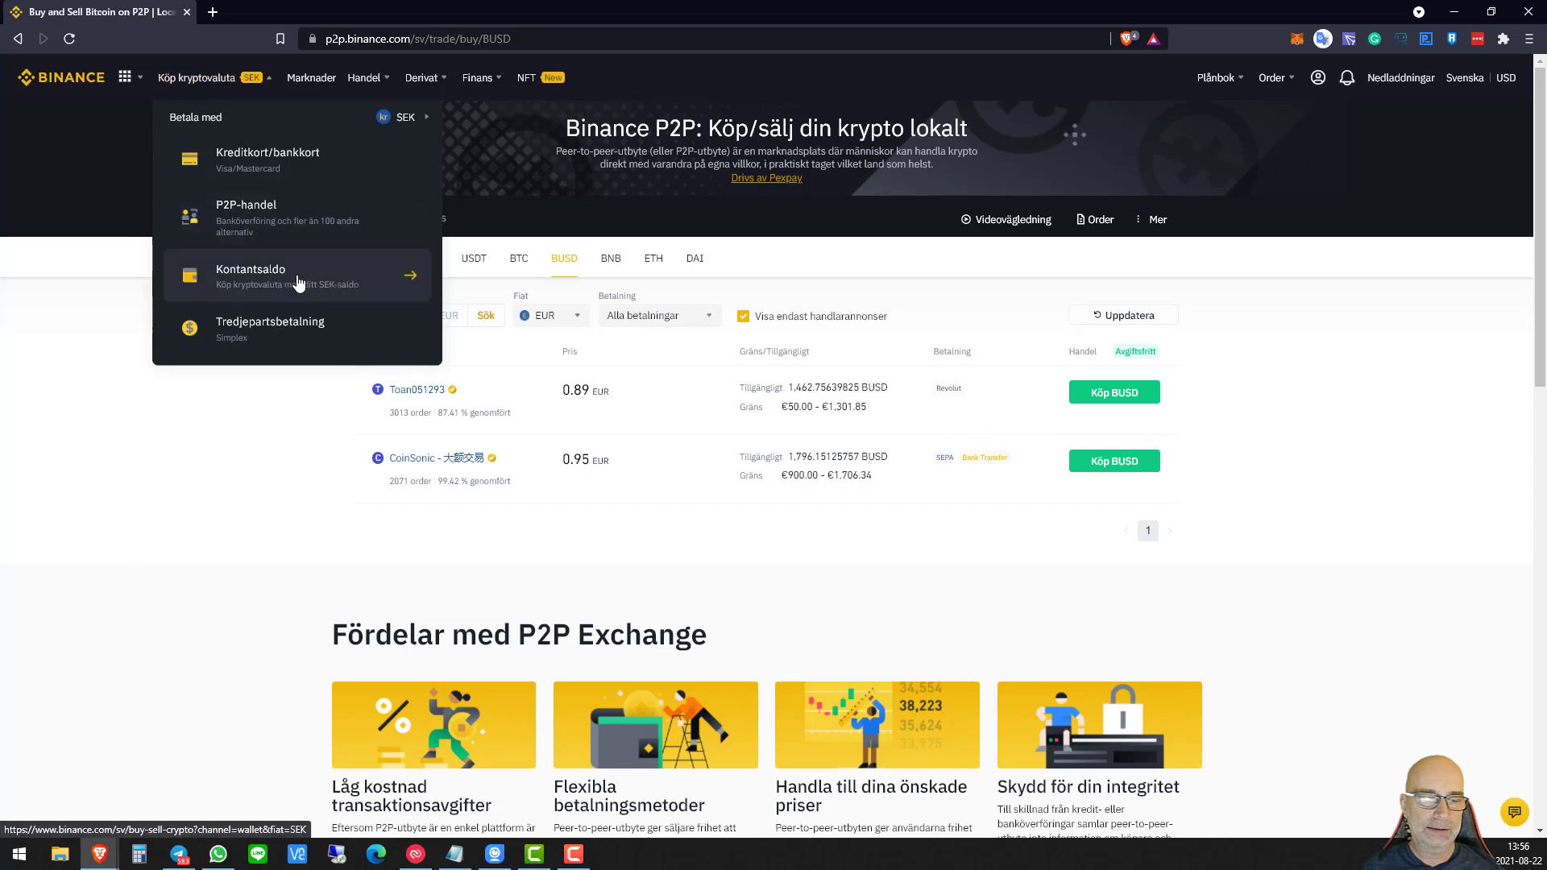
{"action": "left_click", "coordinate": [351, 280]}
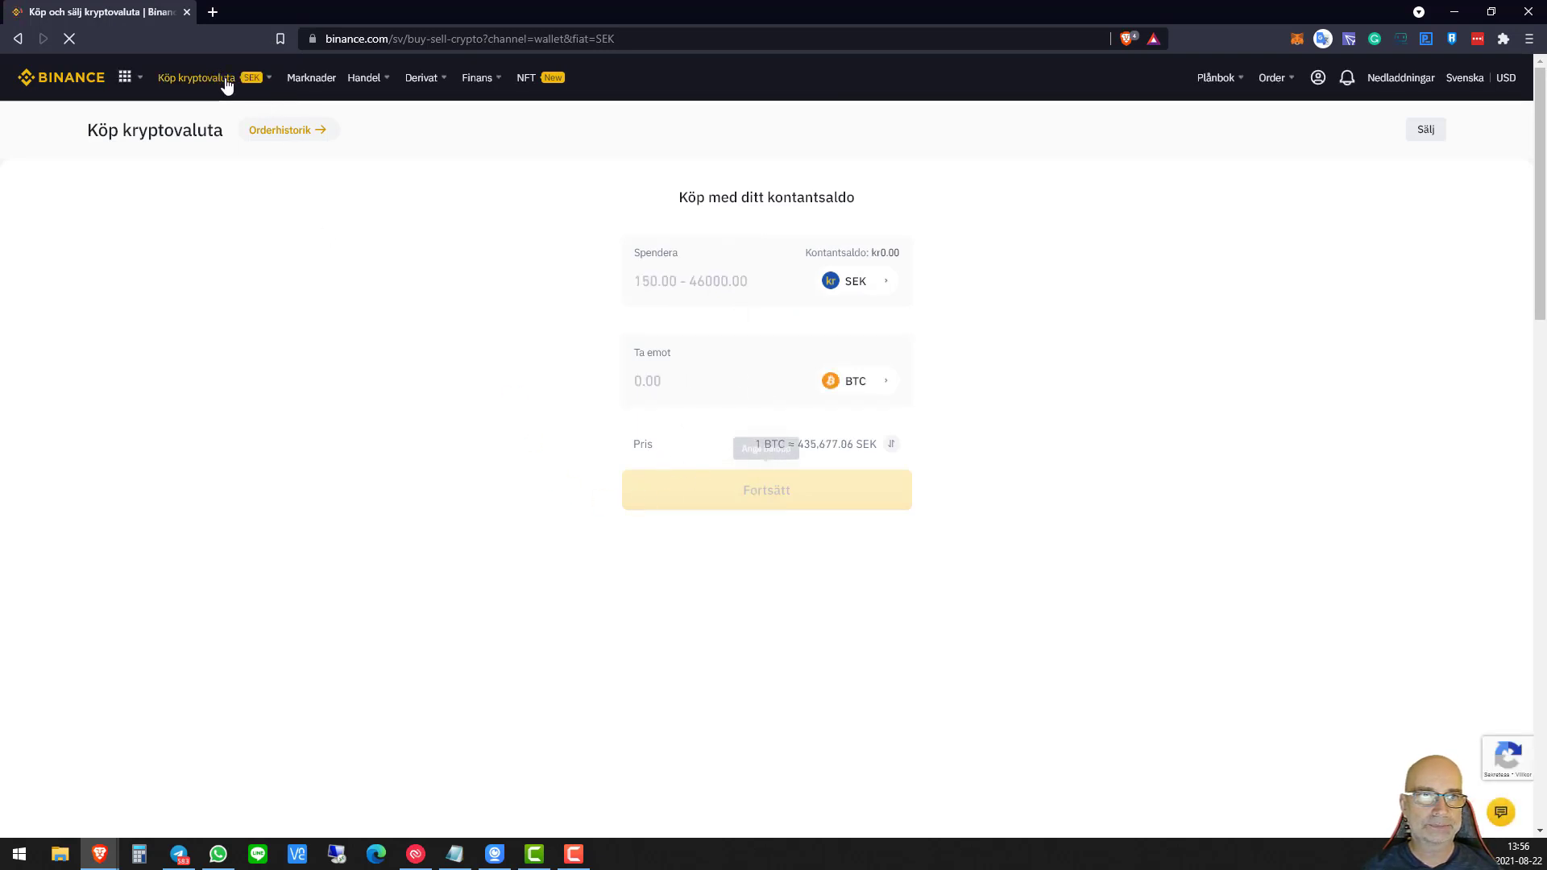
{"action": "mouse_move", "coordinate": [226, 85]}
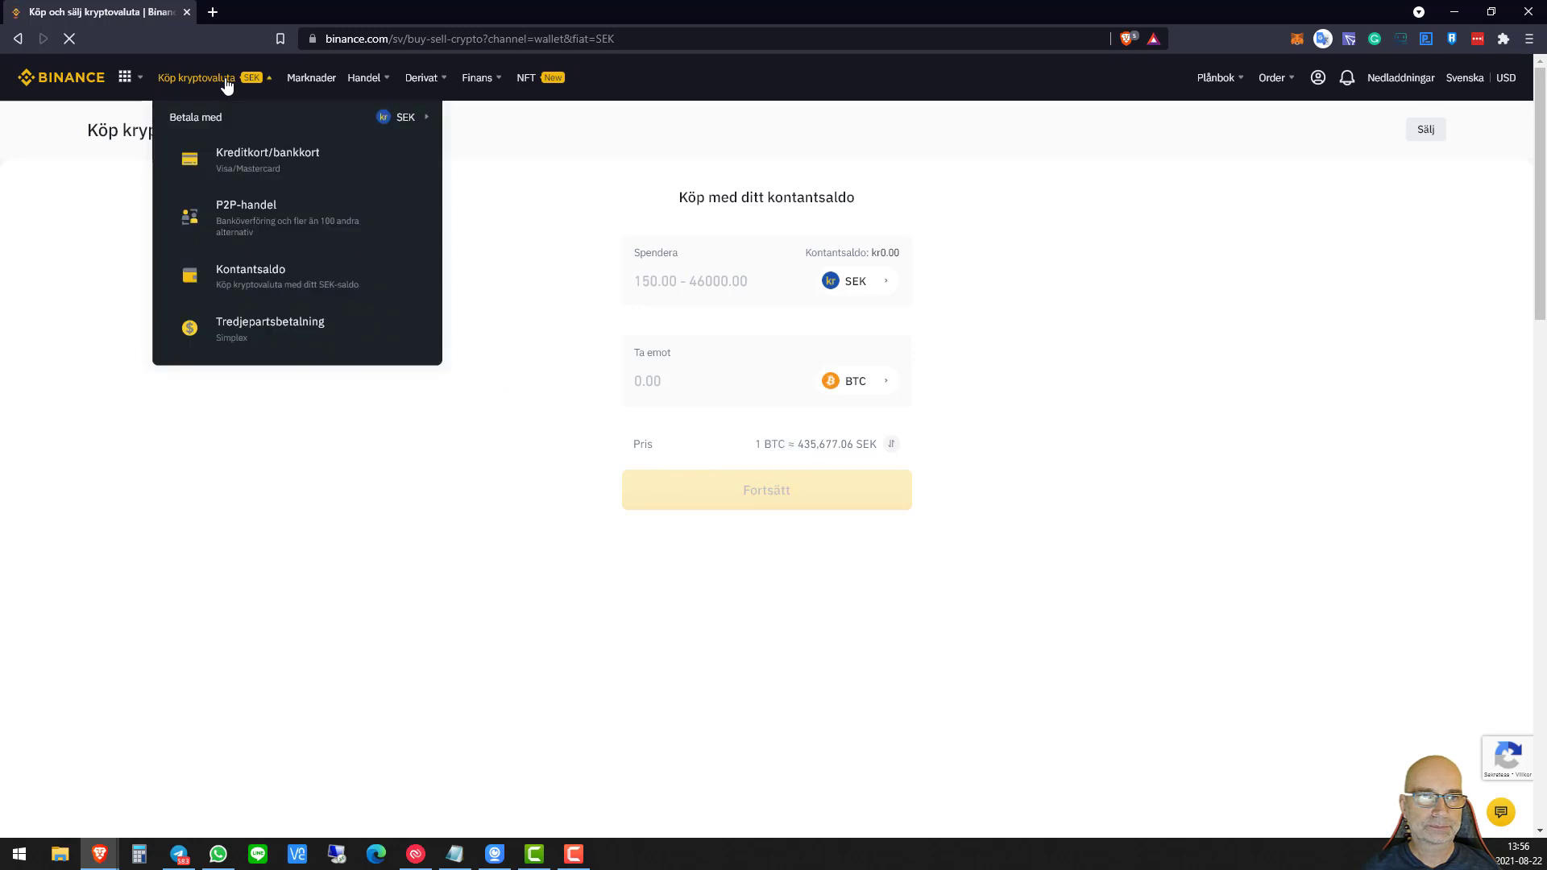
{"action": "left_click", "coordinate": [275, 327]}
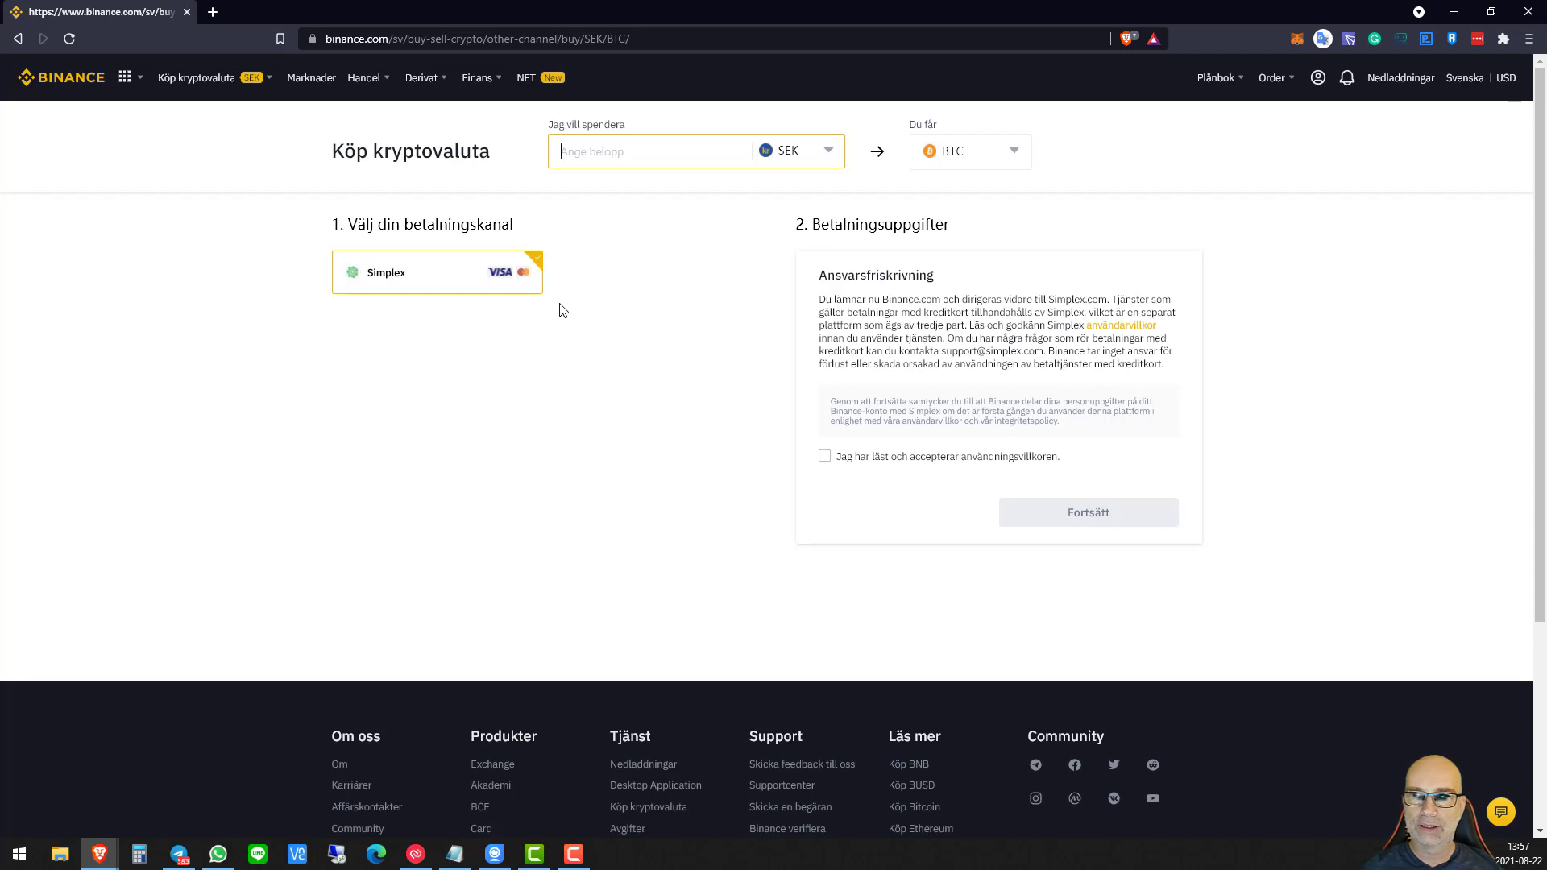
Open the Fiat and spot wallet and start a deposit for Bitcoin (BTC).
{"action": "mouse_move", "coordinate": [1239, 92]}
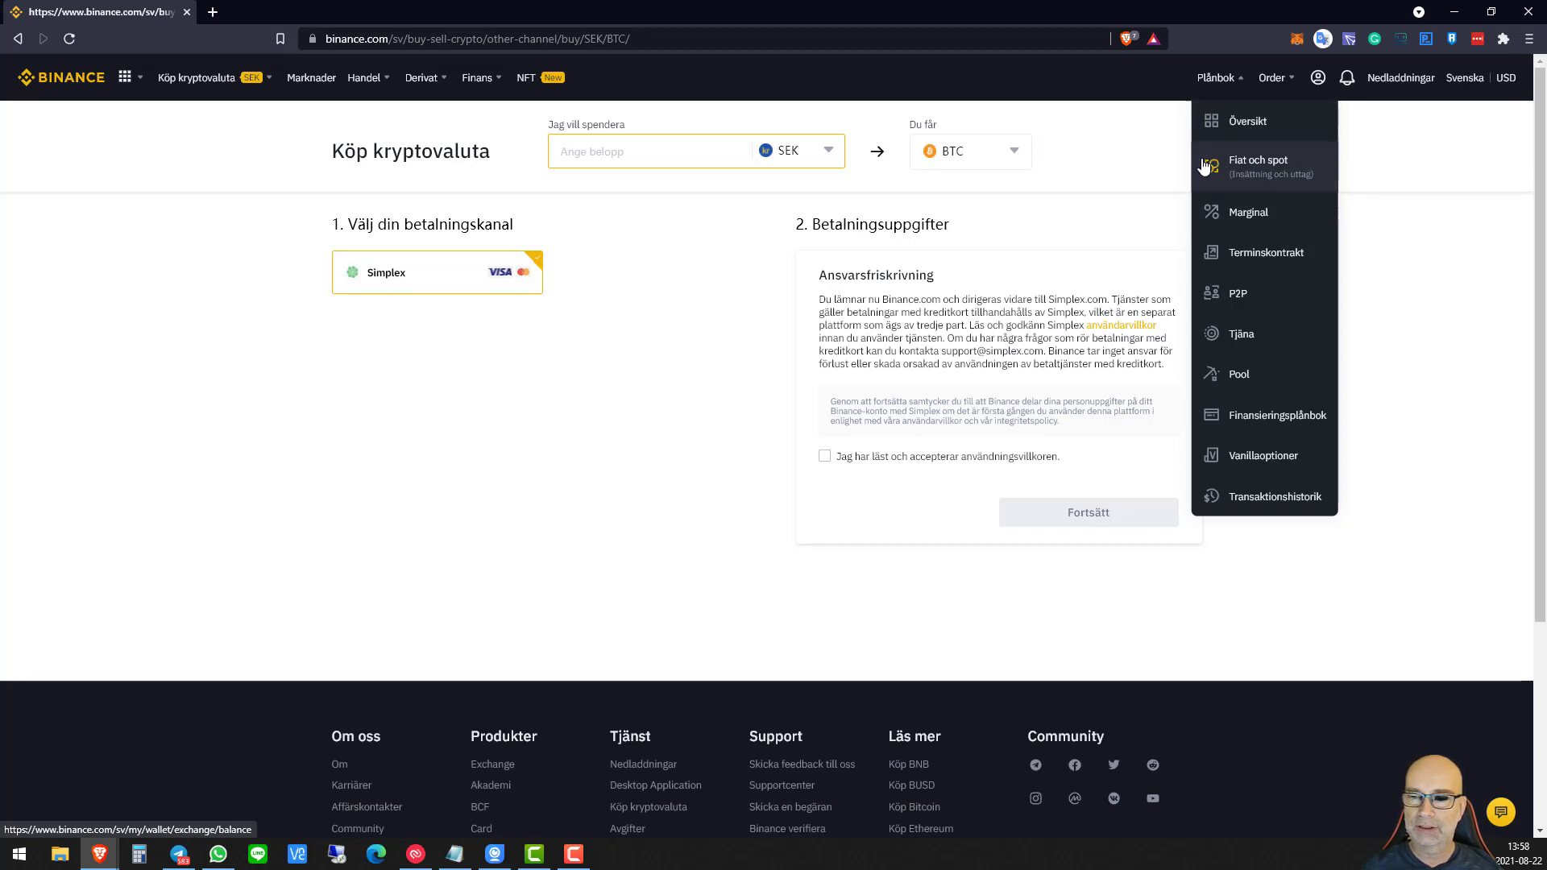
{"action": "left_click", "coordinate": [1272, 168]}
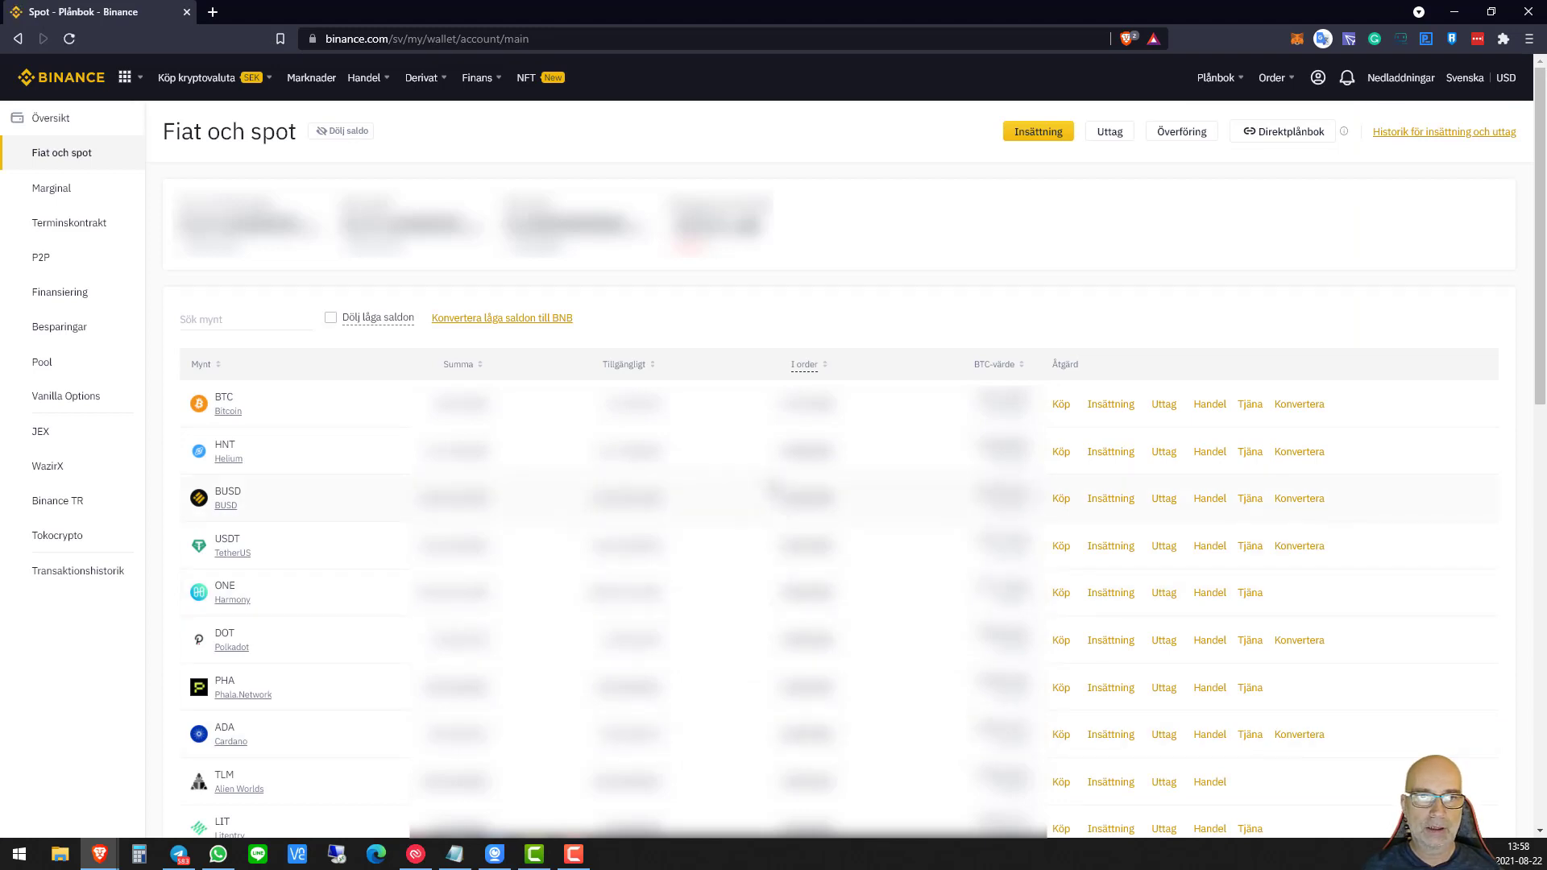
{"action": "left_click", "coordinate": [204, 319]}
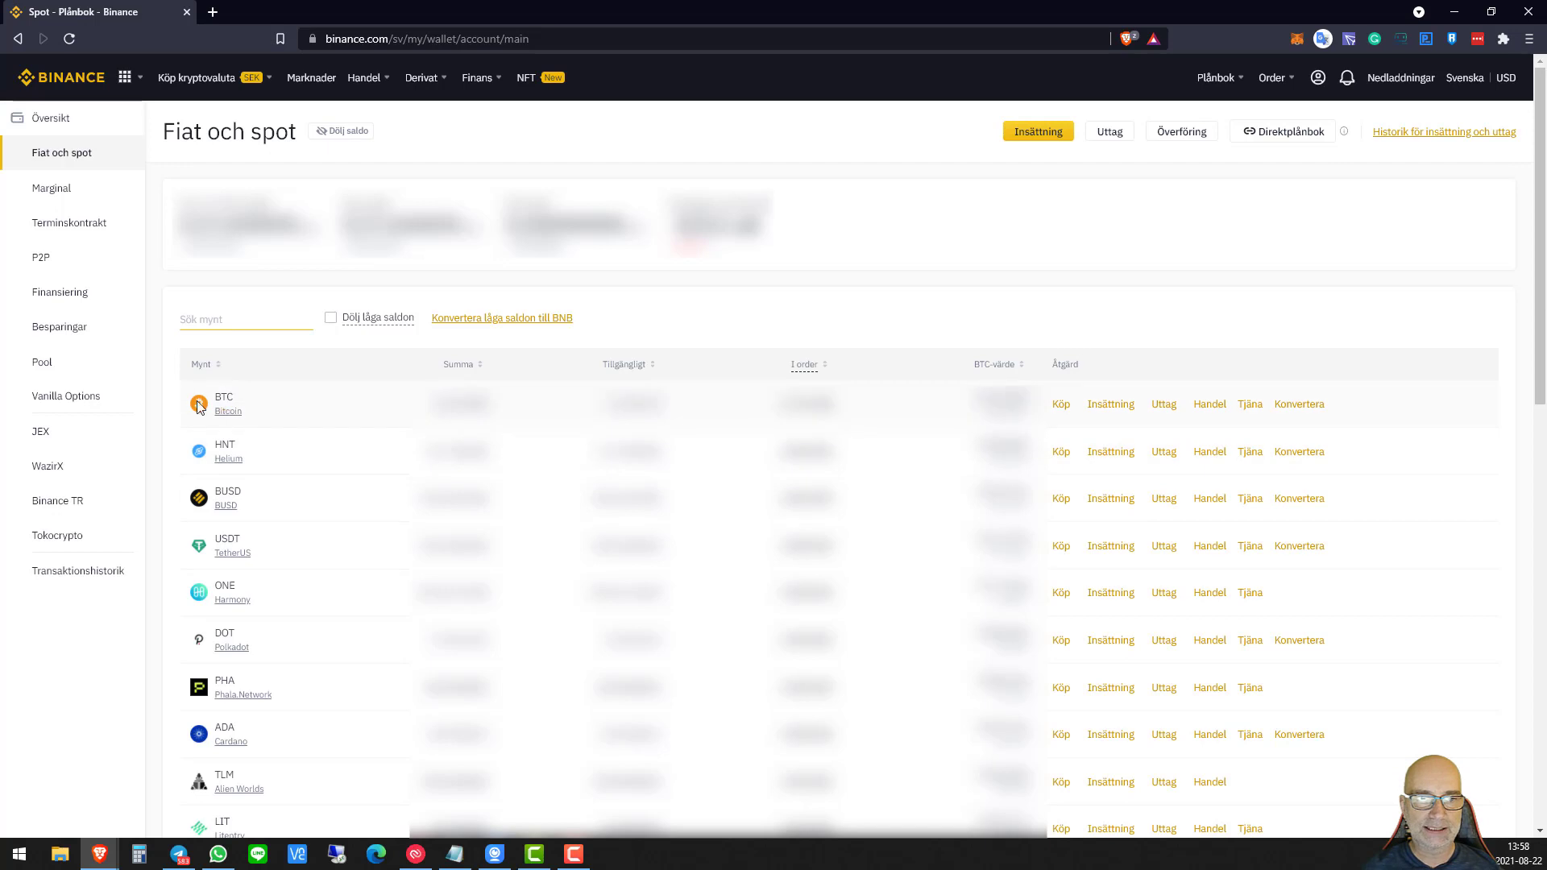
{"action": "left_click", "coordinate": [1126, 408]}
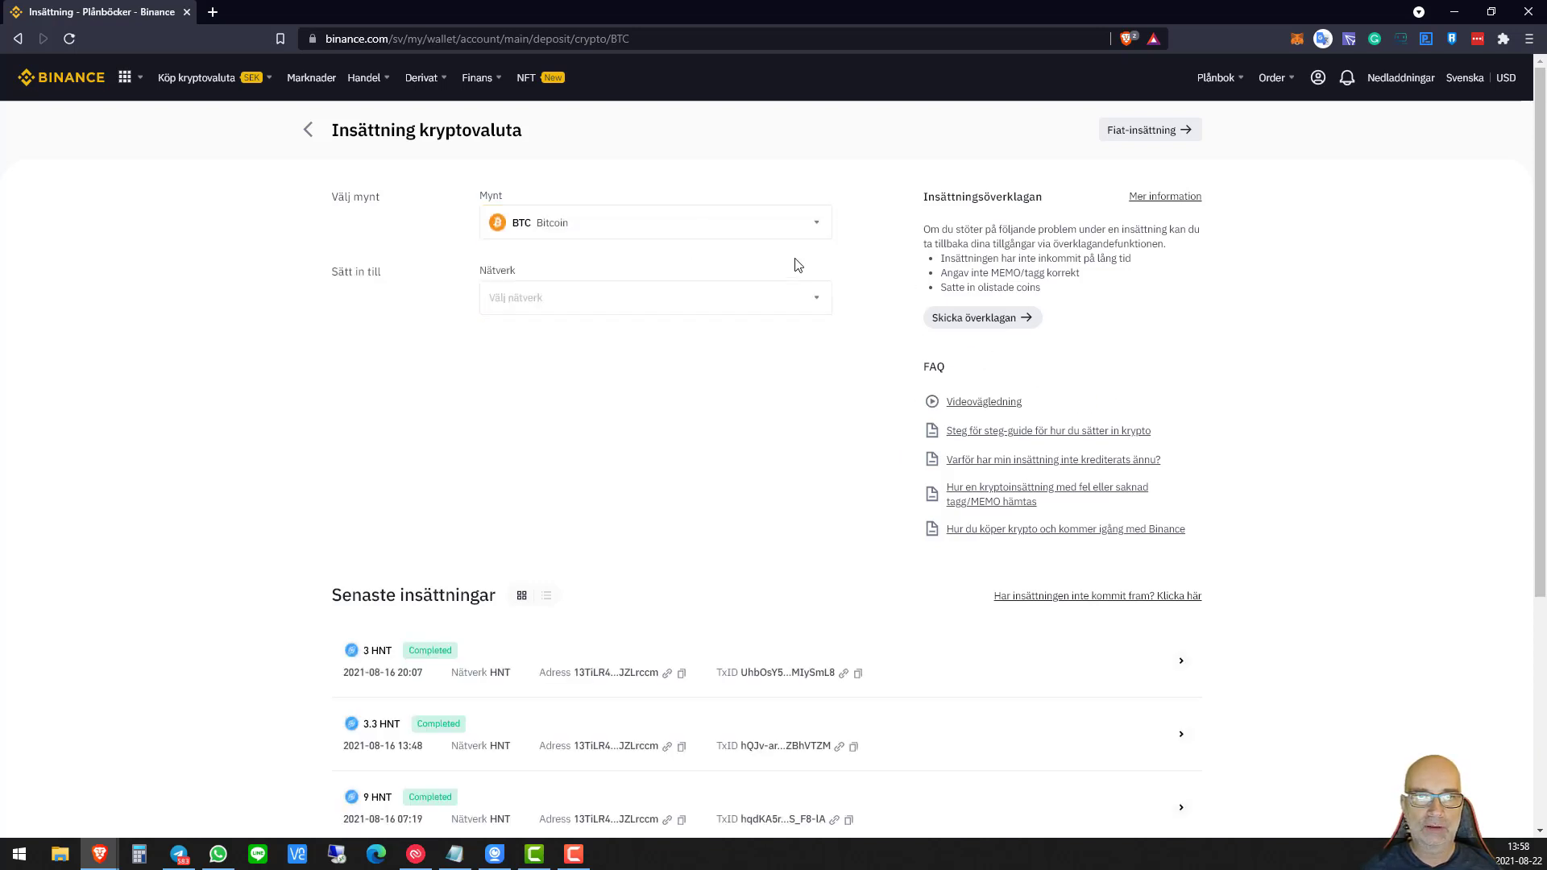
Choose the Bitcoin (BTC) network for the deposit, copy the deposit address and display its QR code.
{"action": "left_click", "coordinate": [818, 303]}
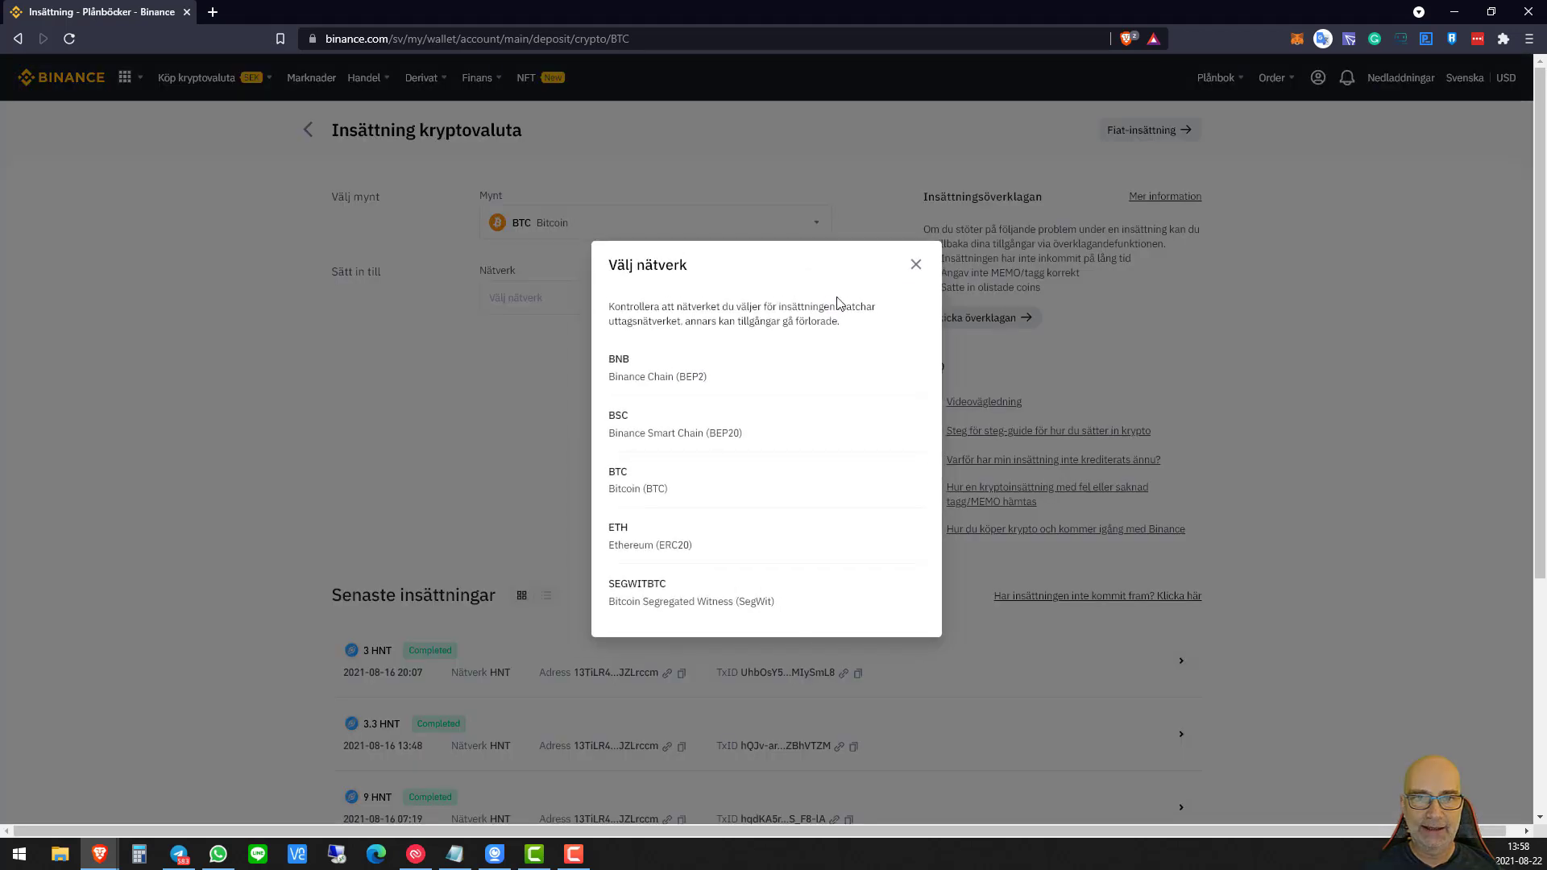
{"action": "left_click", "coordinate": [644, 489]}
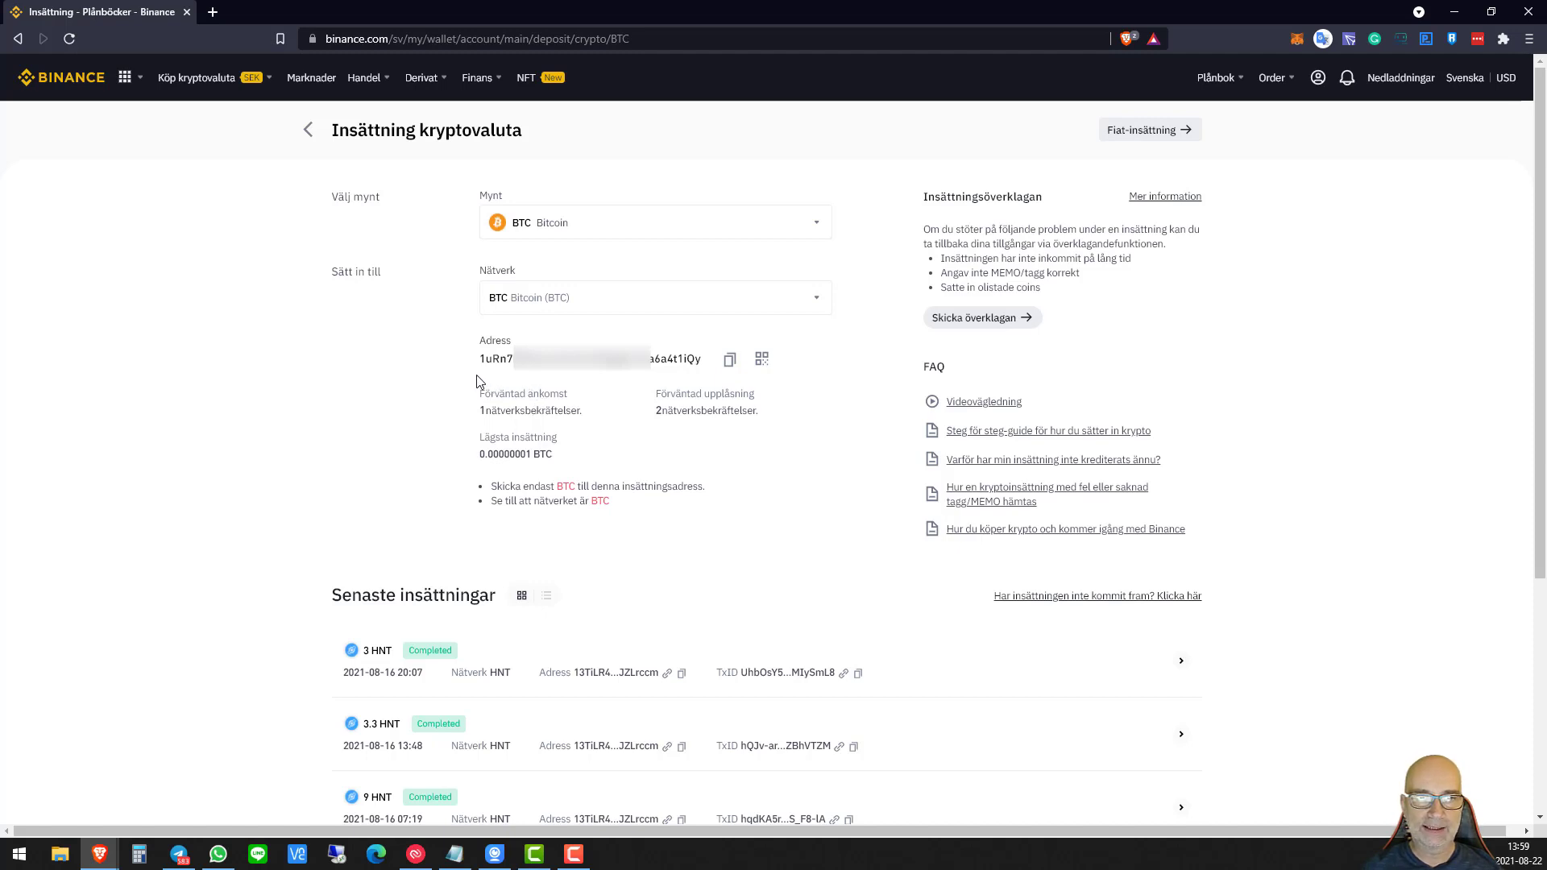
{"action": "left_click", "coordinate": [731, 362]}
{"action": "mouse_move", "coordinate": [762, 363]}
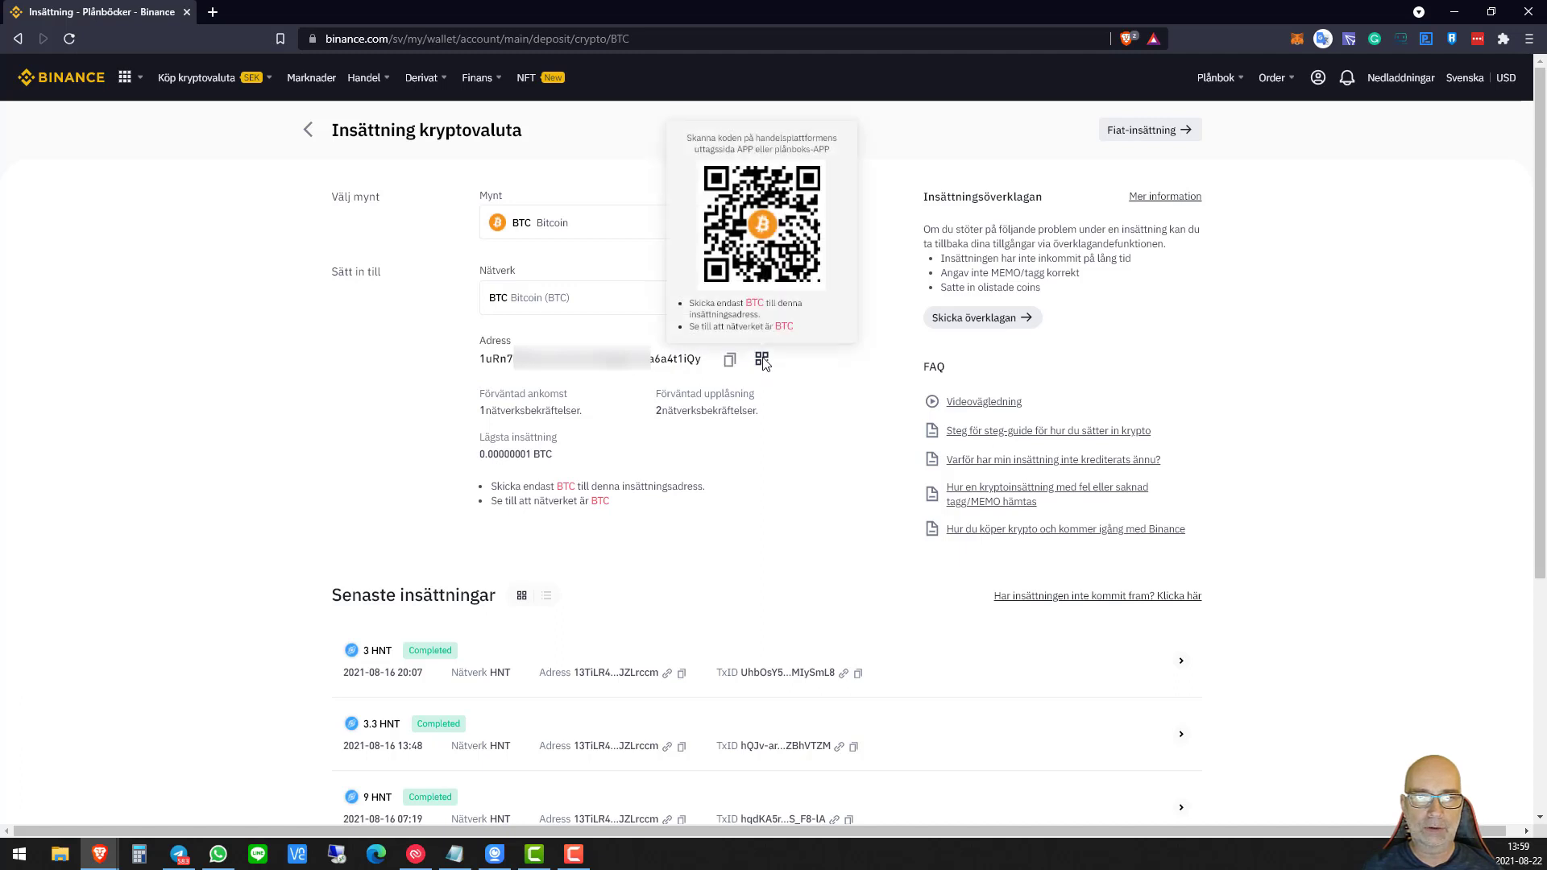